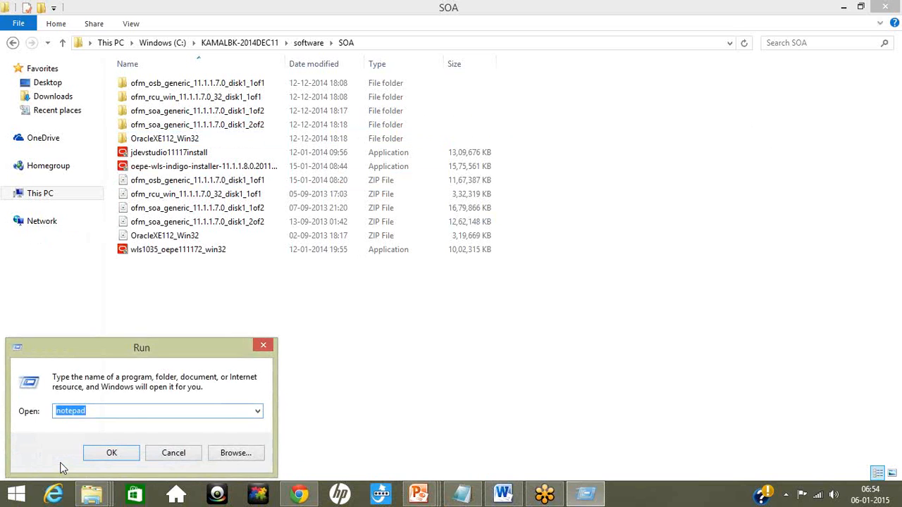
Step: Open a blank Notepad document over the SOA folder and start a numbered list with "1. Oracle DB" and "2. Weblogic"
{"action": "key", "text": "Return"}
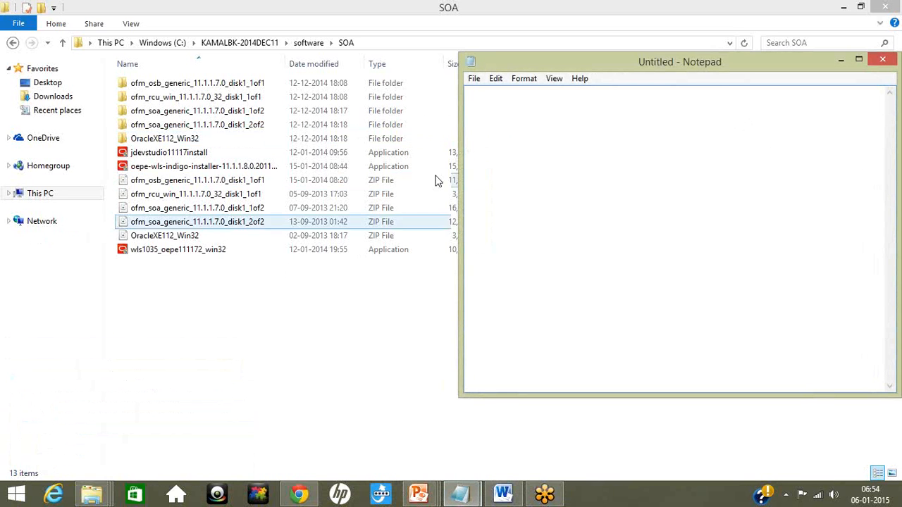
{"action": "left_click_drag", "start_coordinate": [557, 70], "coordinate": [222, 160]}
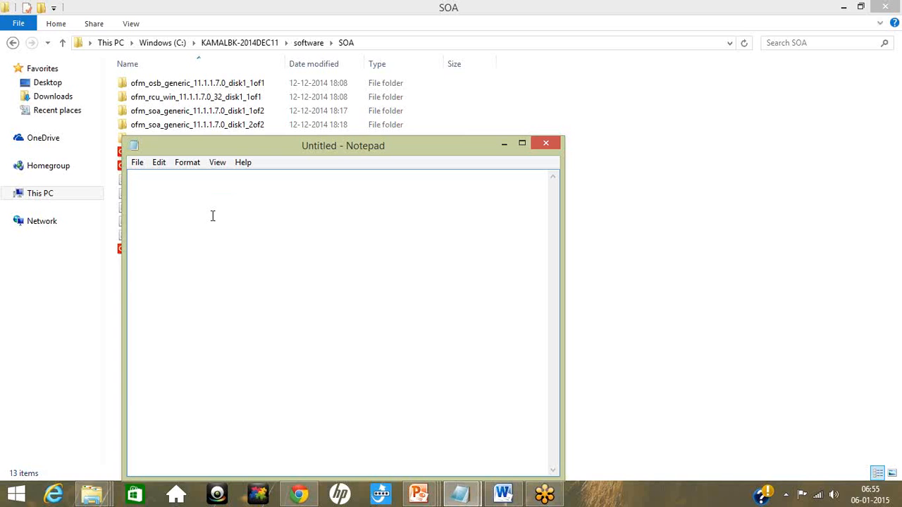
{"action": "type", "text": "1. Oracle DB"}
{"action": "key", "text": "Return"}
{"action": "type", "text": "2."}
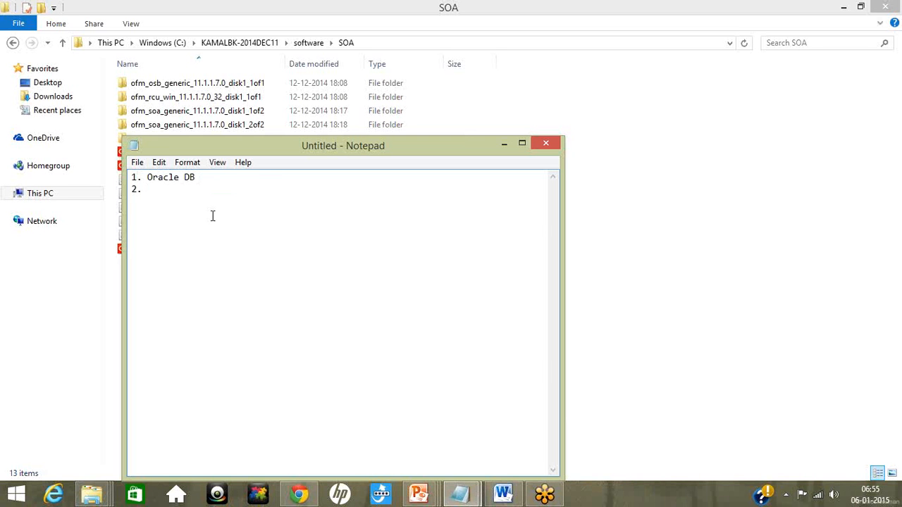
{"action": "type", "text": " Weblogic"}
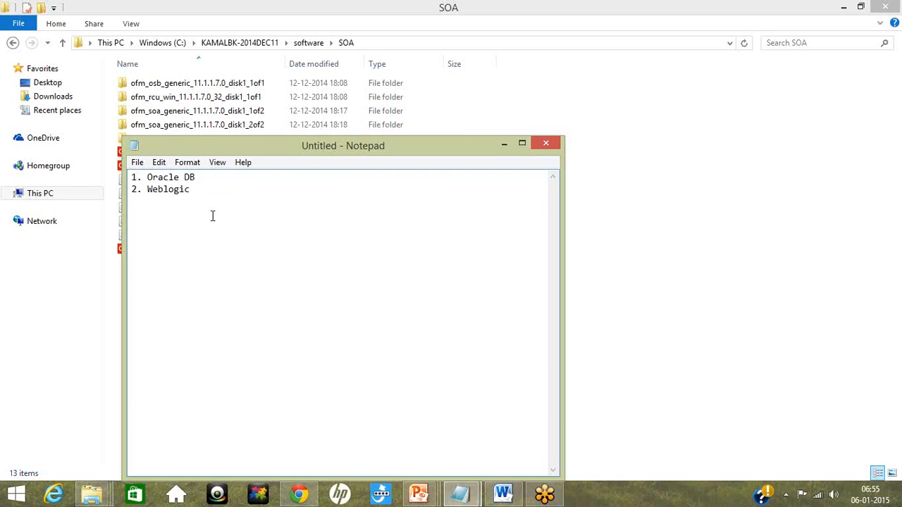
Step: Add the lines "3. RCU database" and "4. SOA suite" to the numbered list
{"action": "key", "text": "Return"}
{"action": "type", "text": "3. RCU da"}
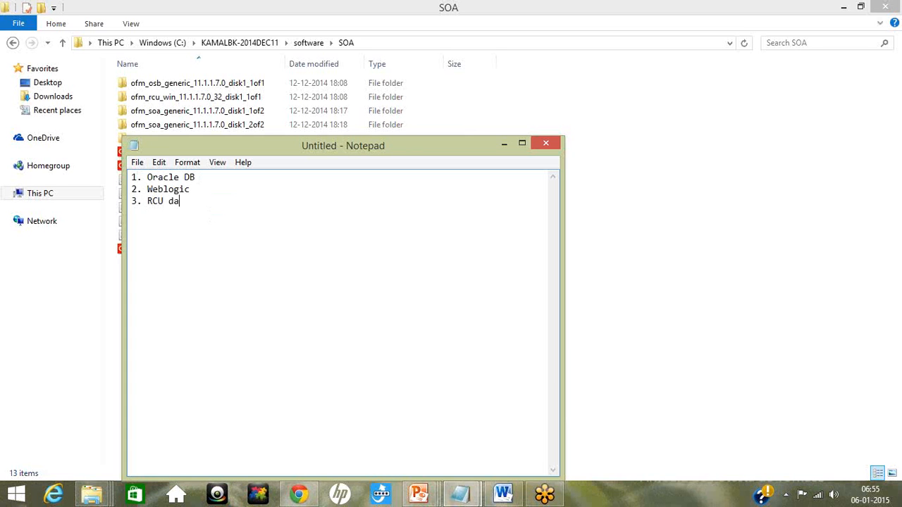
{"action": "type", "text": "tabase"}
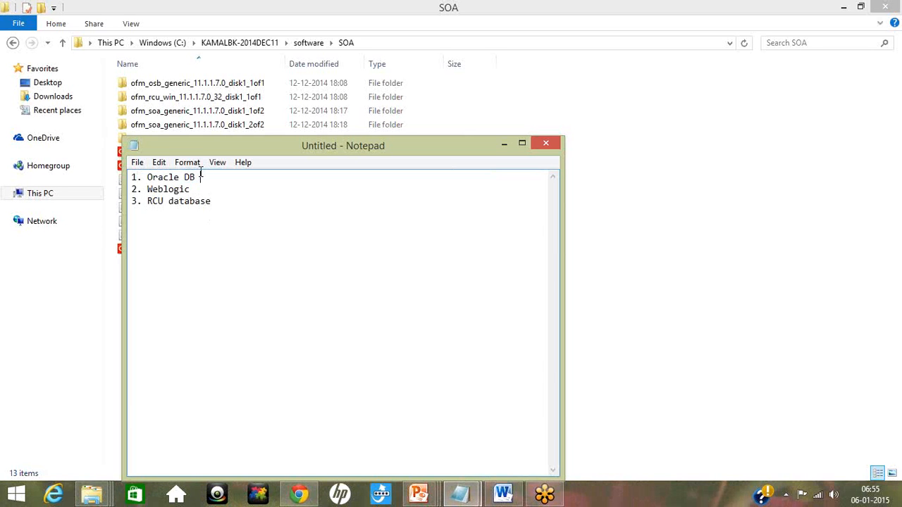
{"action": "left_click", "coordinate": [217, 202]}
{"action": "key", "text": "Return"}
{"action": "type", "text": "4. SOA suite"}
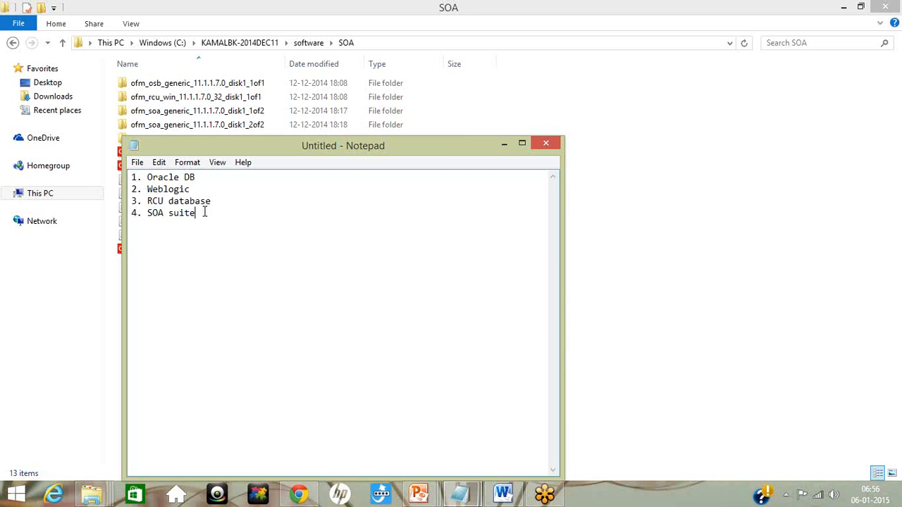
Step: Add the line "5. Running your weblogic domain" to the end of the numbered list
{"action": "key", "text": "Return"}
{"action": "type", "text": "5. Ru"}
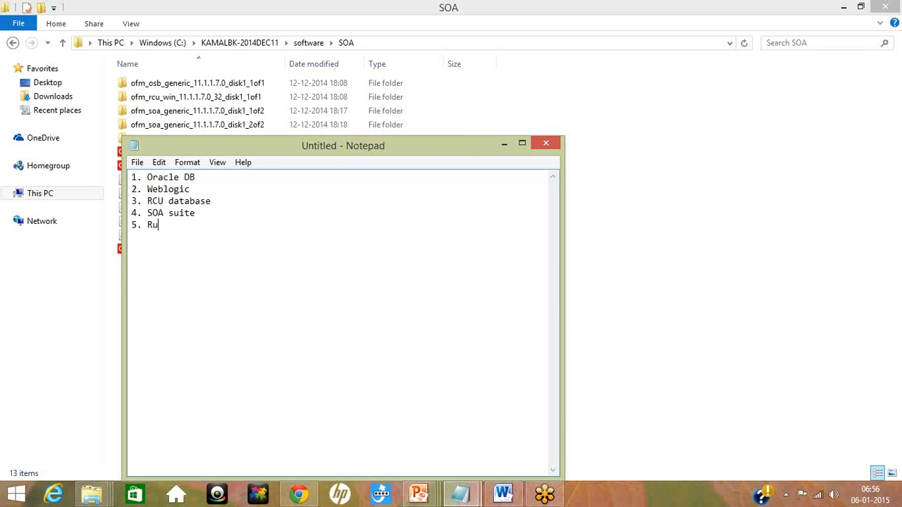
{"action": "type", "text": "nning your webllogic doa"}
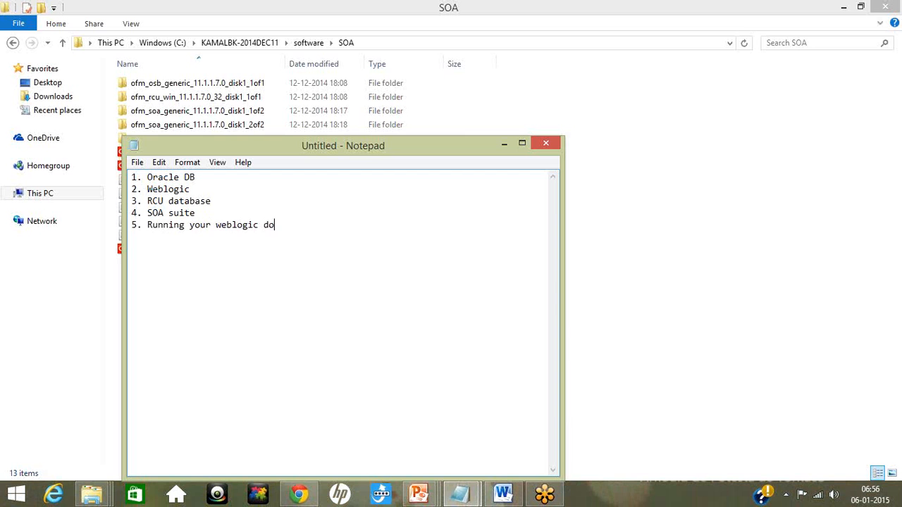
{"action": "type", "text": "main"}
{"action": "key", "text": "BackSpace"}
{"action": "key", "text": "BackSpace"}
{"action": "key", "text": "BackSpace"}
{"action": "key", "text": "BackSpace"}
{"action": "key", "text": "BackSpace"}
{"action": "type", "text": "main"}
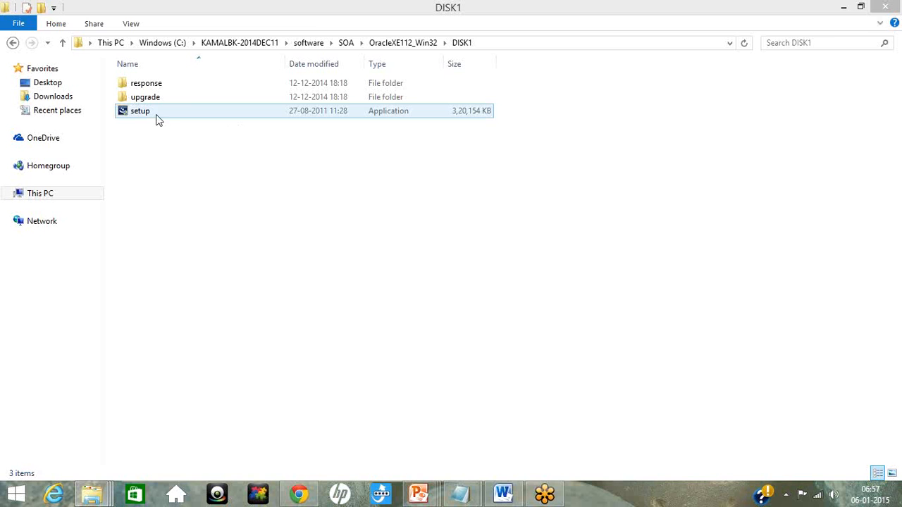
Step: Launch the setup application from the DISK1 folder inside OracleXE112_Win32
{"action": "left_click", "coordinate": [411, 46]}
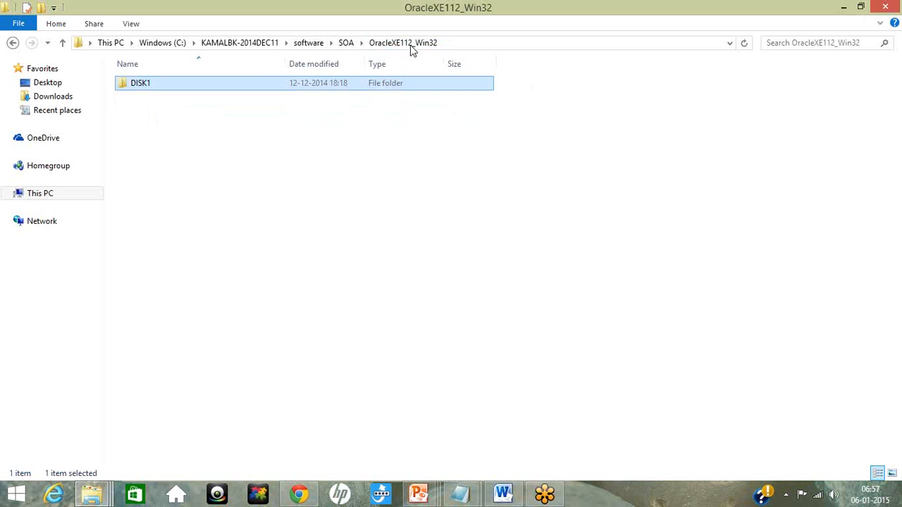
{"action": "double_click", "coordinate": [218, 89]}
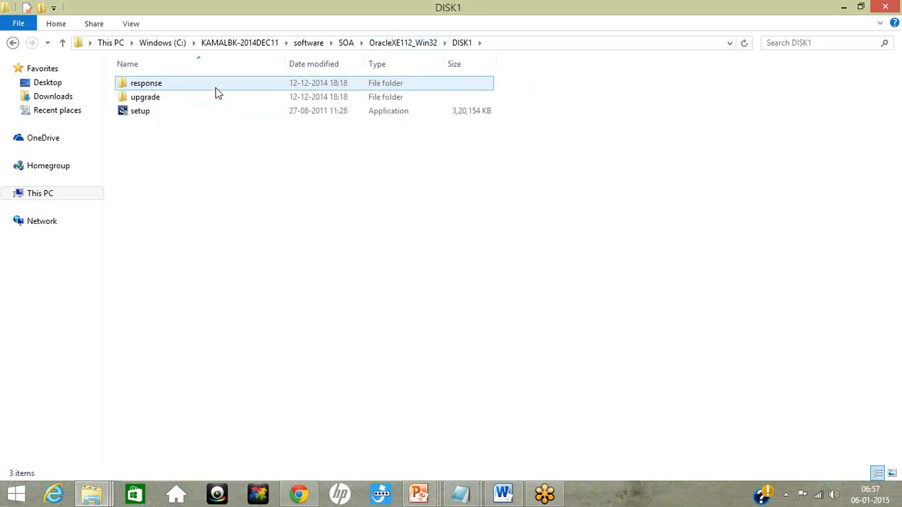
{"action": "double_click", "coordinate": [157, 121]}
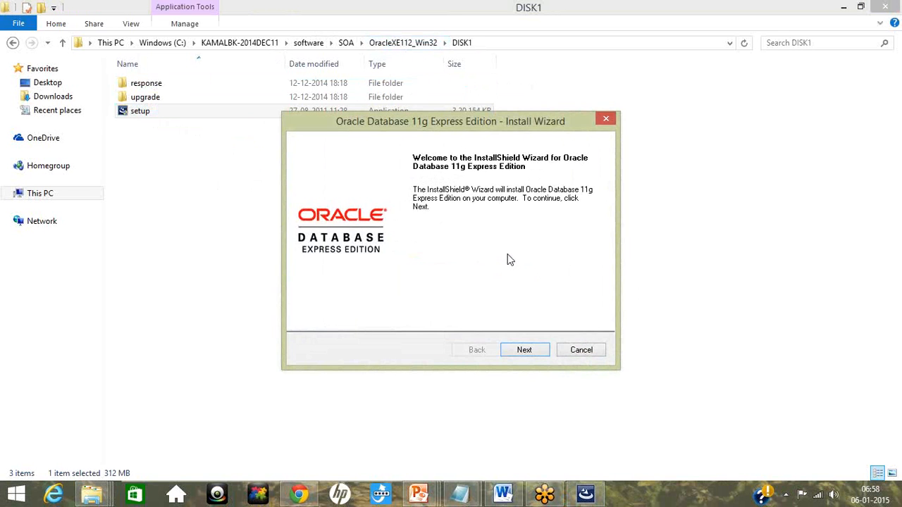
Step: Go past the welcome page of the Oracle Database 11g Express Edition installer and accept the license agreement
{"action": "left_click", "coordinate": [517, 350]}
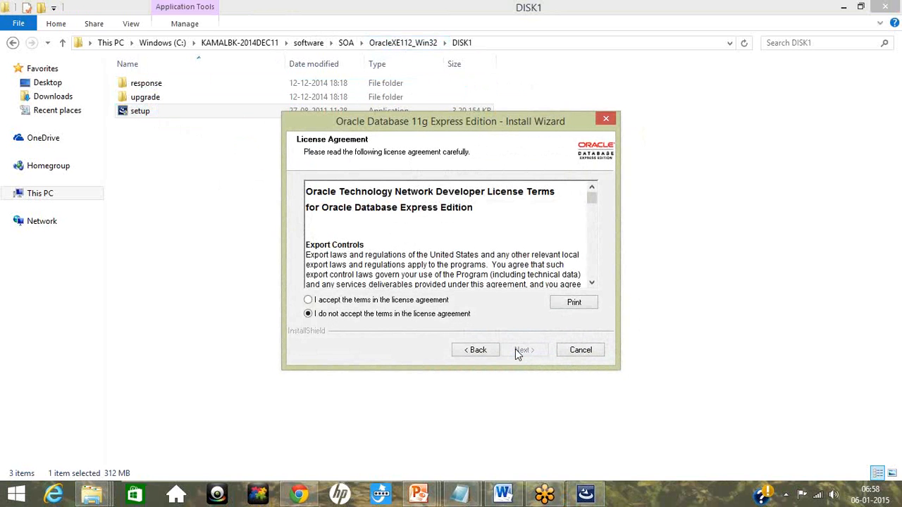
{"action": "left_click", "coordinate": [309, 300]}
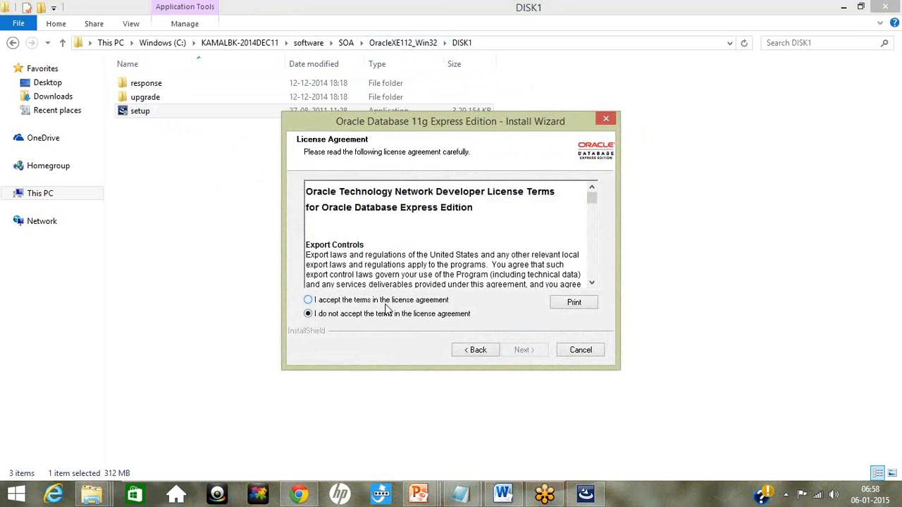
{"action": "left_click", "coordinate": [527, 351]}
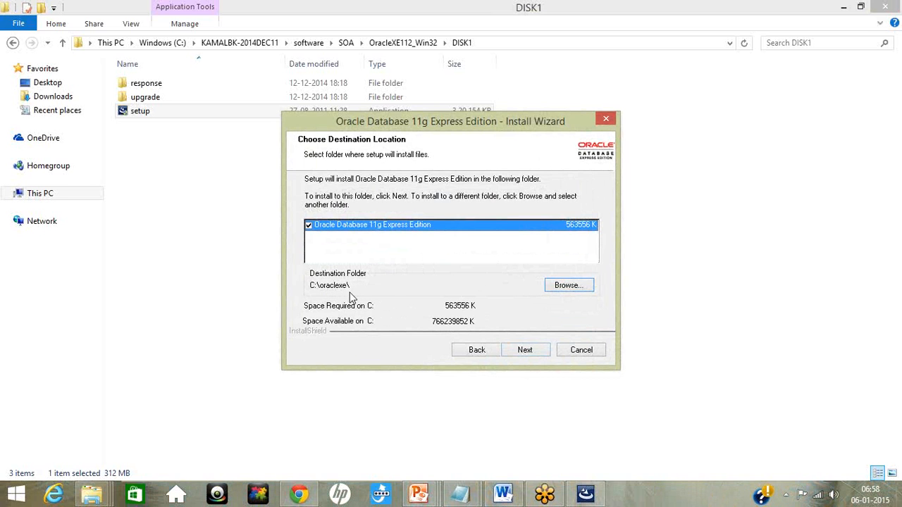
{"action": "left_click", "coordinate": [567, 289]}
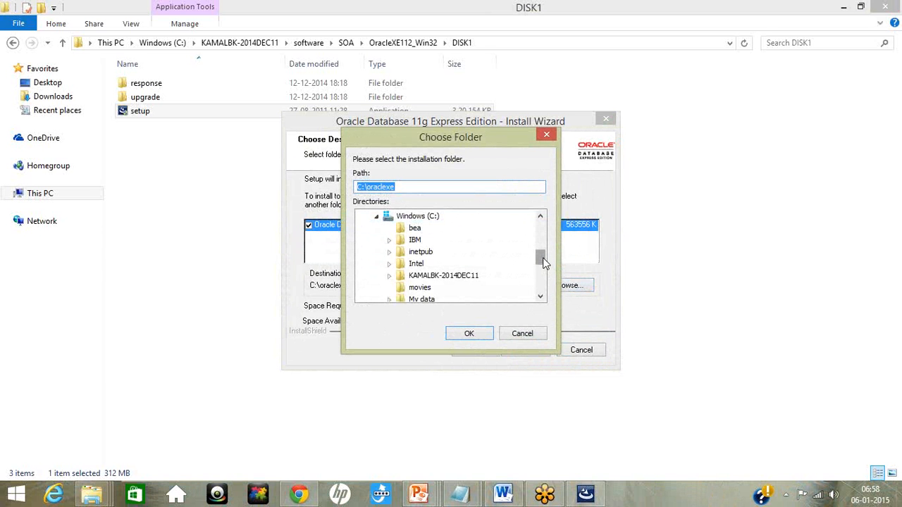
{"action": "left_click_drag", "start_coordinate": [539, 258], "coordinate": [539, 306]}
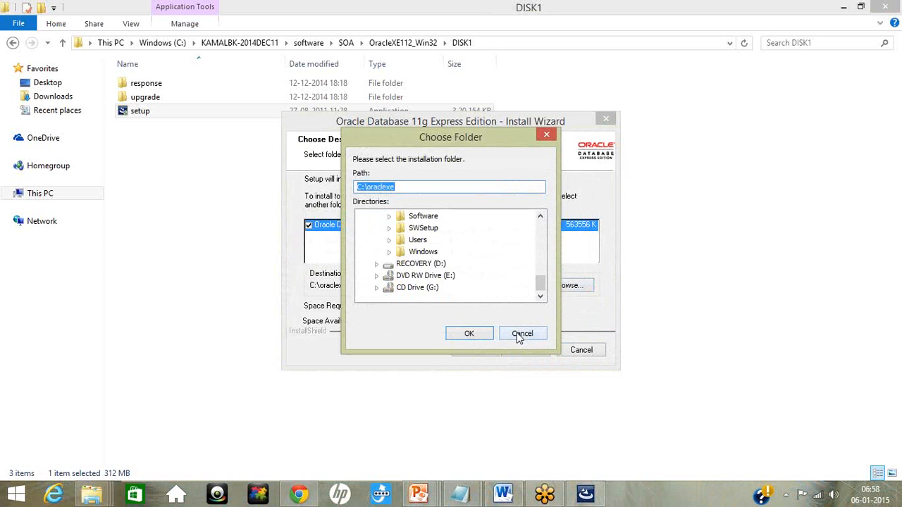
{"action": "left_click", "coordinate": [521, 334]}
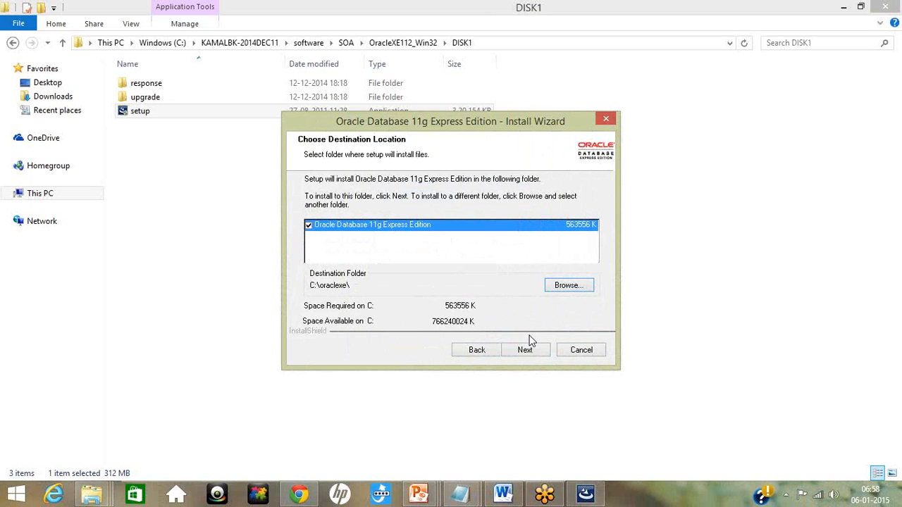
Step: Keep C:\oraclexe\ as the destination folder, and enter and confirm the password for the SYS and SYSTEM database accounts
{"action": "left_click", "coordinate": [524, 350]}
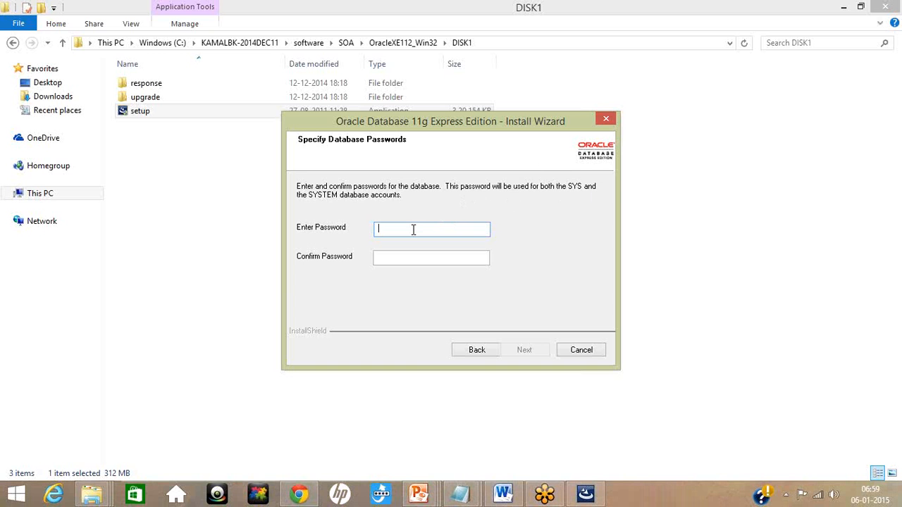
{"action": "key", "text": "BackSpace"}
{"action": "key", "text": "BackSpace"}
{"action": "key", "text": "BackSpace"}
{"action": "key", "text": "BackSpace"}
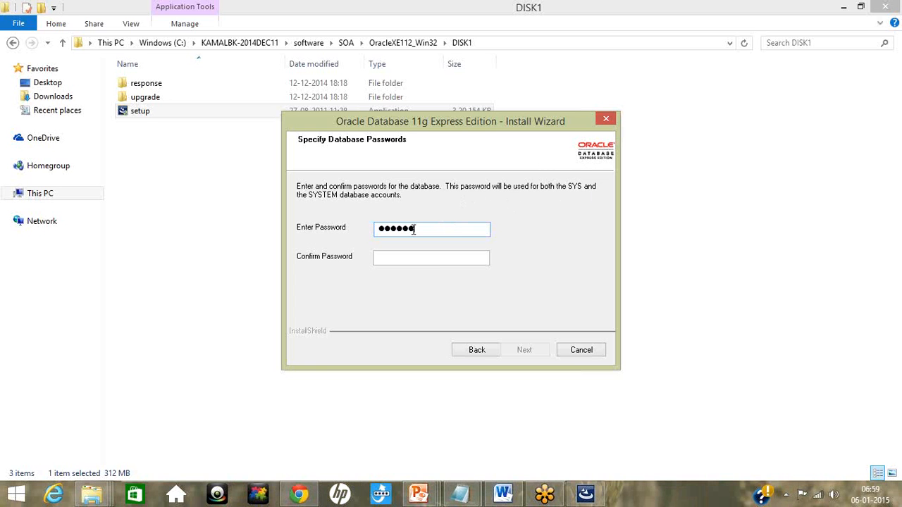
{"action": "left_click", "coordinate": [409, 258]}
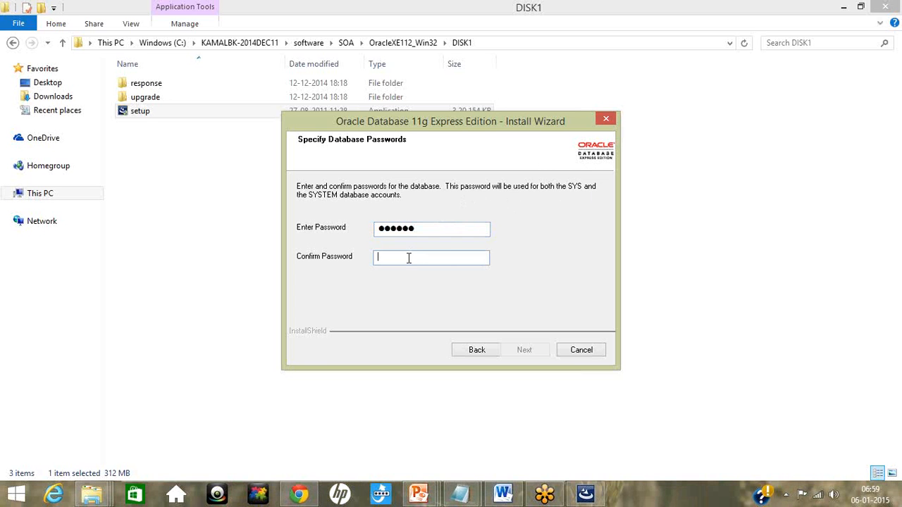
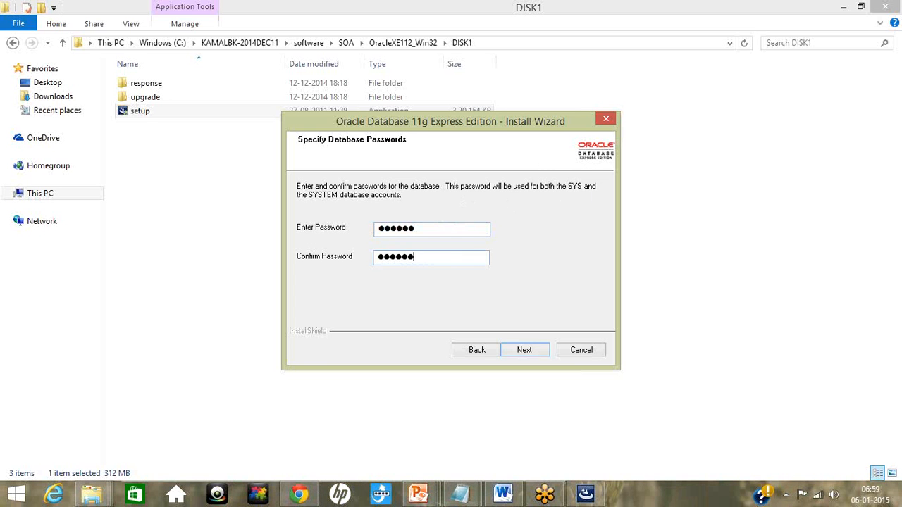
{"action": "left_click", "coordinate": [529, 354]}
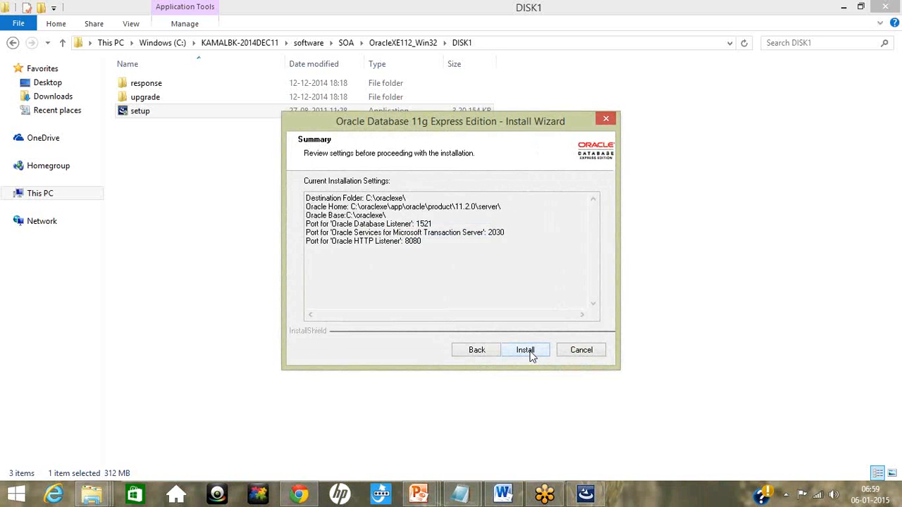
Step: Start the Oracle Database 11g Express Edition installation and dismiss the KEY_XE.reg error dialog
{"action": "left_click", "coordinate": [526, 351]}
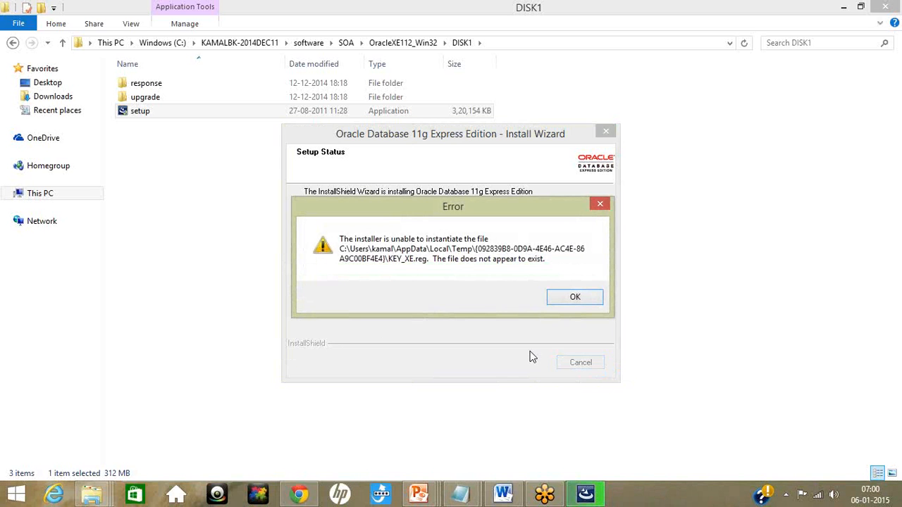
{"action": "left_click", "coordinate": [575, 303]}
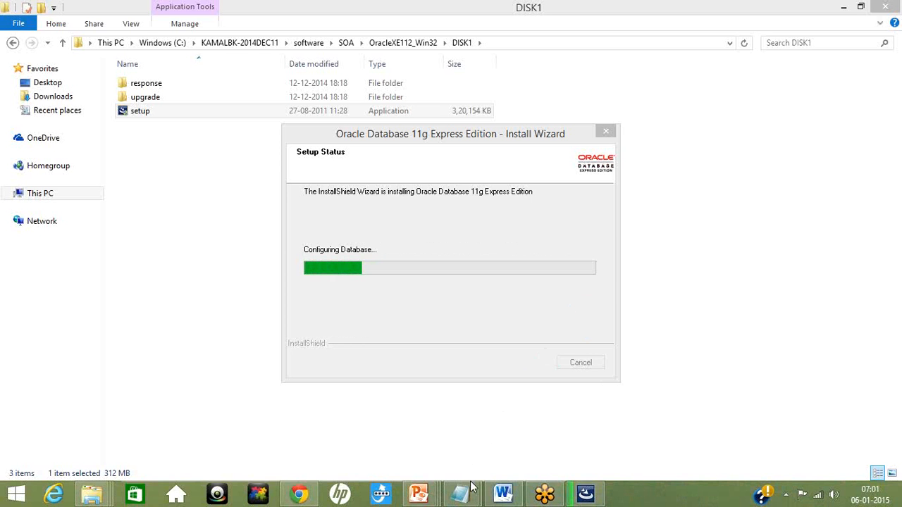
Step: Bring the Notepad window with the numbered installation list to the front
{"action": "mouse_move", "coordinate": [467, 497]}
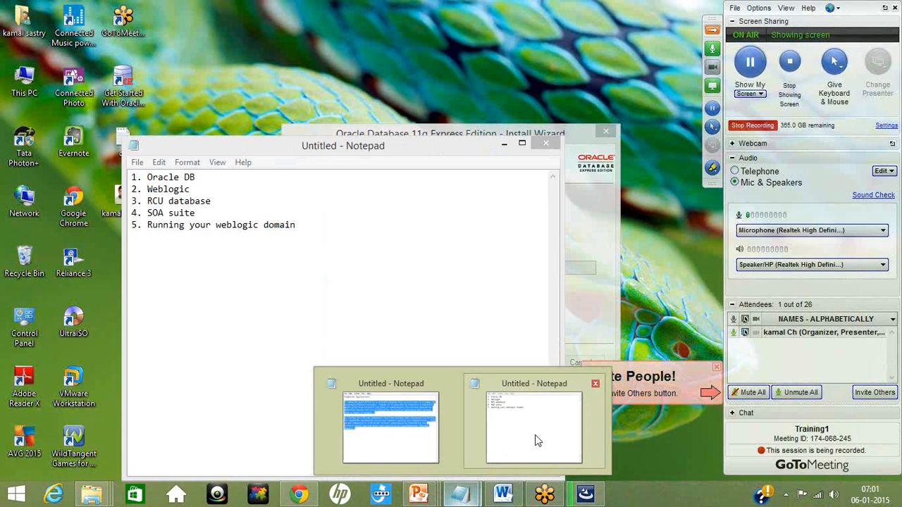
{"action": "left_click", "coordinate": [535, 435]}
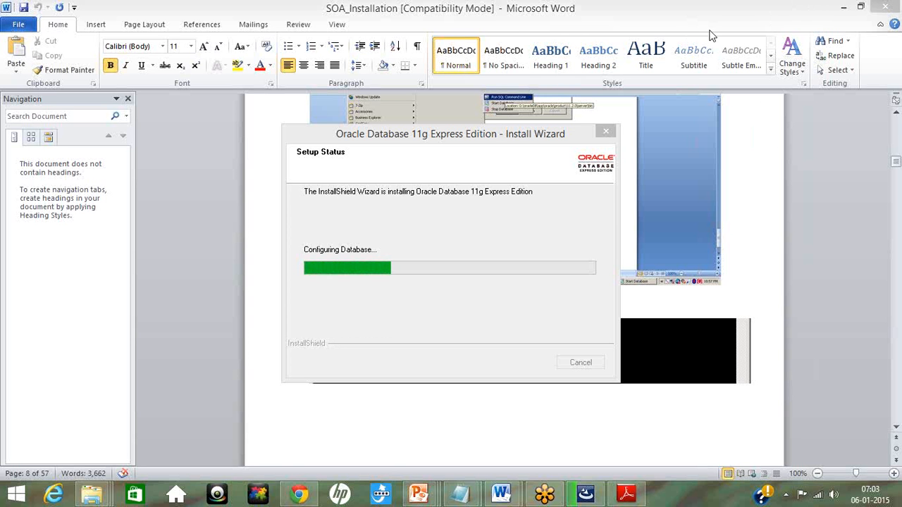
Step: Minimize the SOA_Installation document and the open folder windows, and finish the Oracle Database install wizard
{"action": "left_click", "coordinate": [844, 7]}
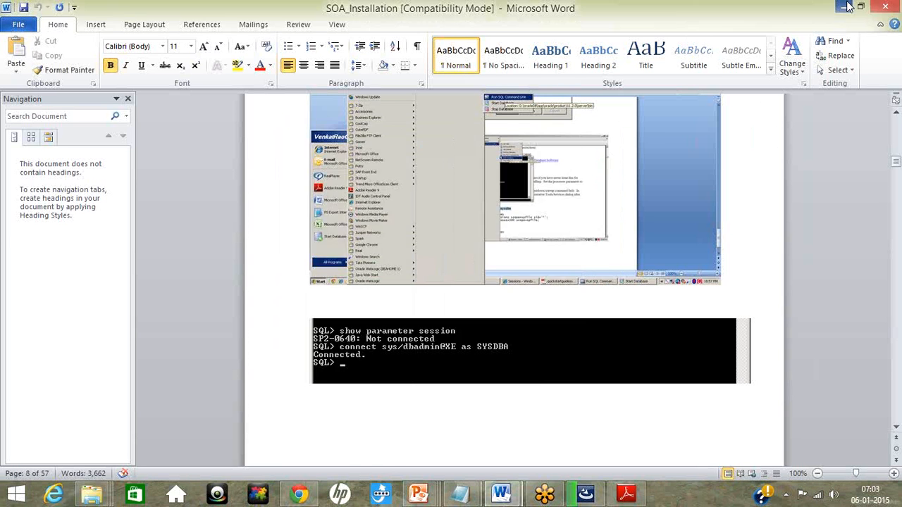
{"action": "left_click", "coordinate": [848, 6]}
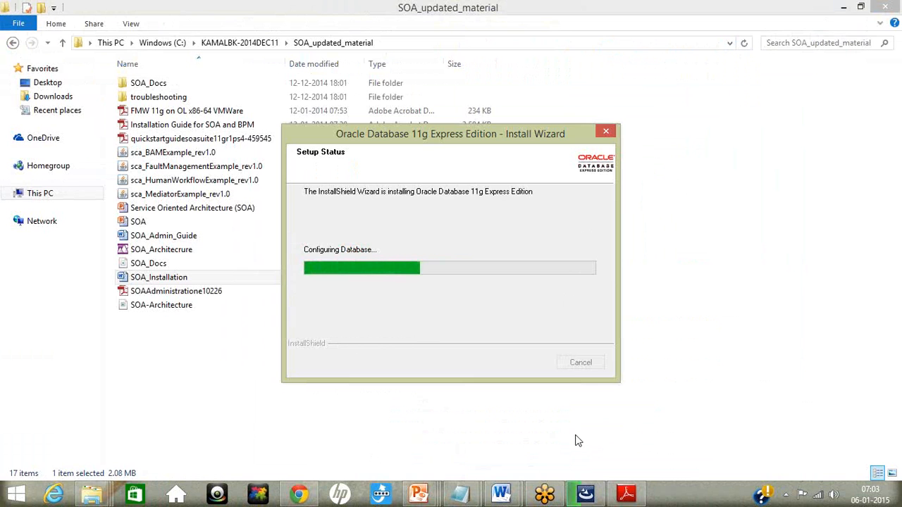
{"action": "left_click", "coordinate": [845, 7]}
{"action": "left_click", "coordinate": [846, 6]}
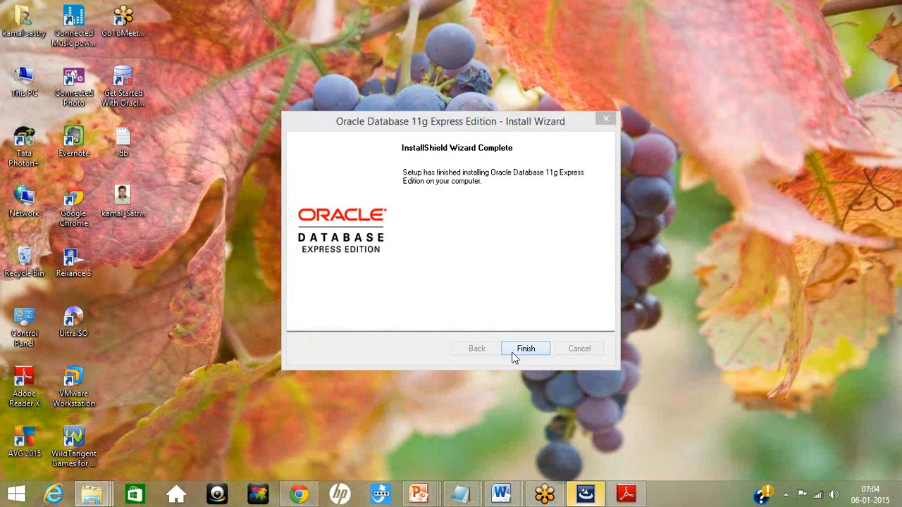
{"action": "left_click", "coordinate": [525, 349]}
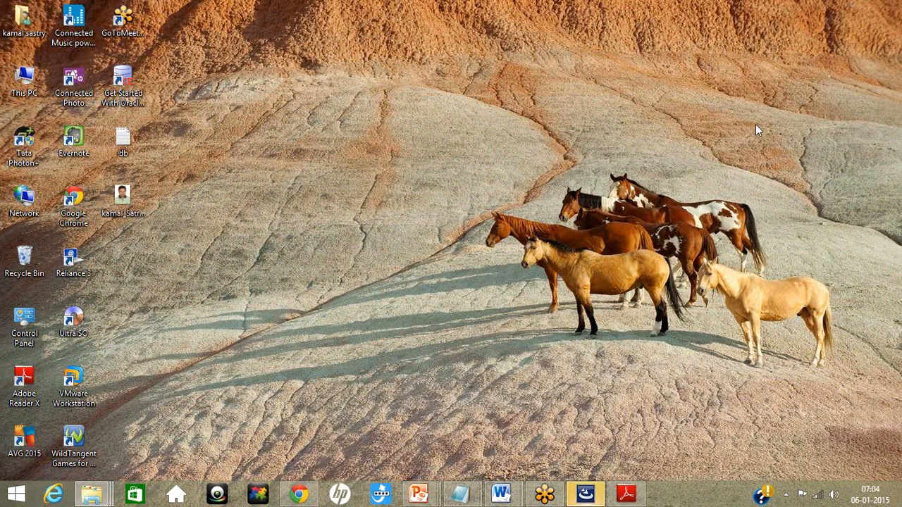
Step: Open Run SQL Command Line from the Oracle Database 11g Express Edition group in the installed apps list
{"action": "key", "text": "alt+Tab"}
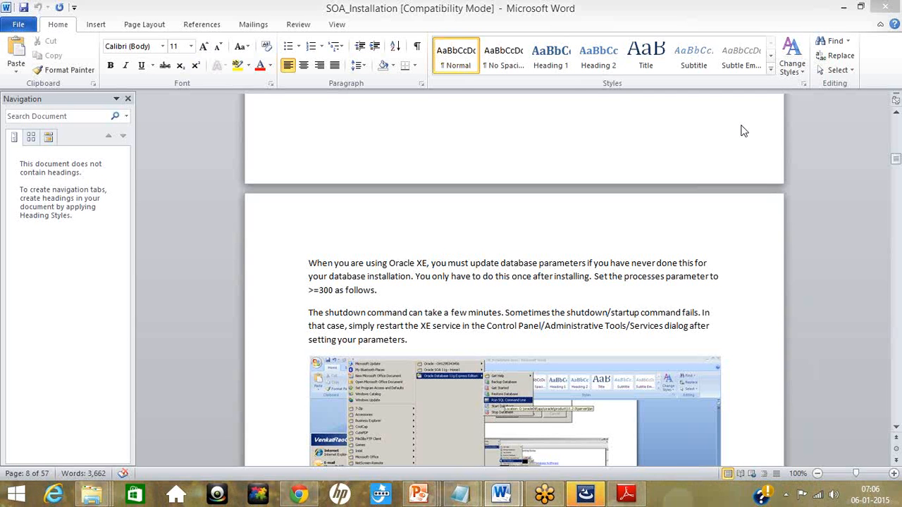
{"action": "left_click", "coordinate": [4, 498]}
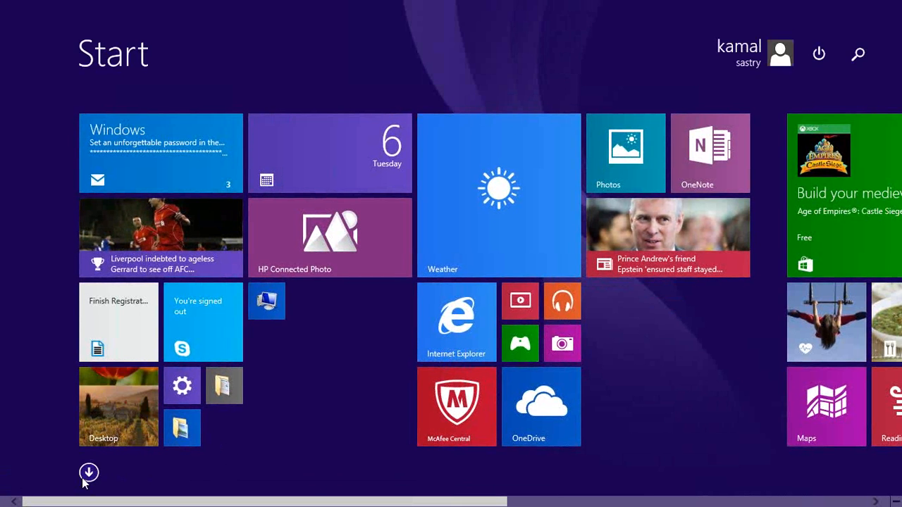
{"action": "left_click", "coordinate": [88, 474]}
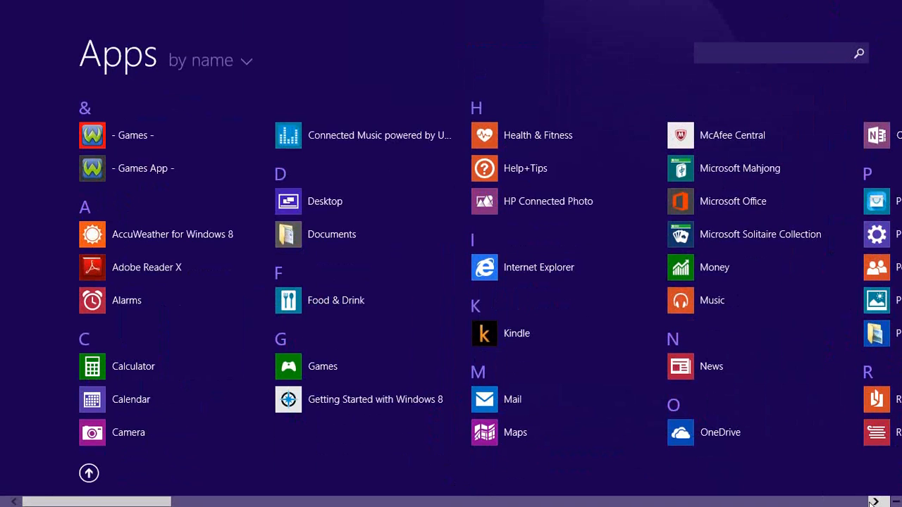
{"action": "scroll", "coordinate": [451, 304], "scroll_direction": "down", "scroll_amount": 3}
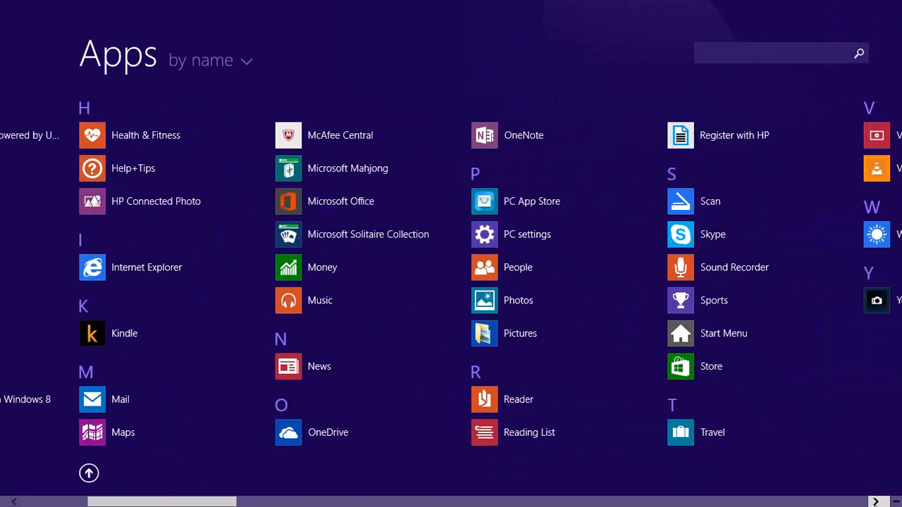
{"action": "scroll", "coordinate": [451, 304], "scroll_direction": "down", "scroll_amount": 12}
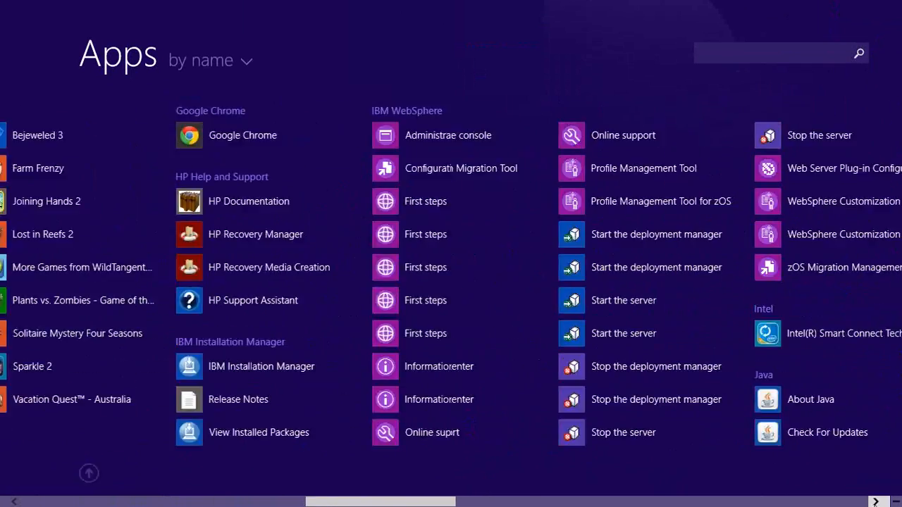
{"action": "scroll", "coordinate": [451, 304], "scroll_direction": "down", "scroll_amount": 5}
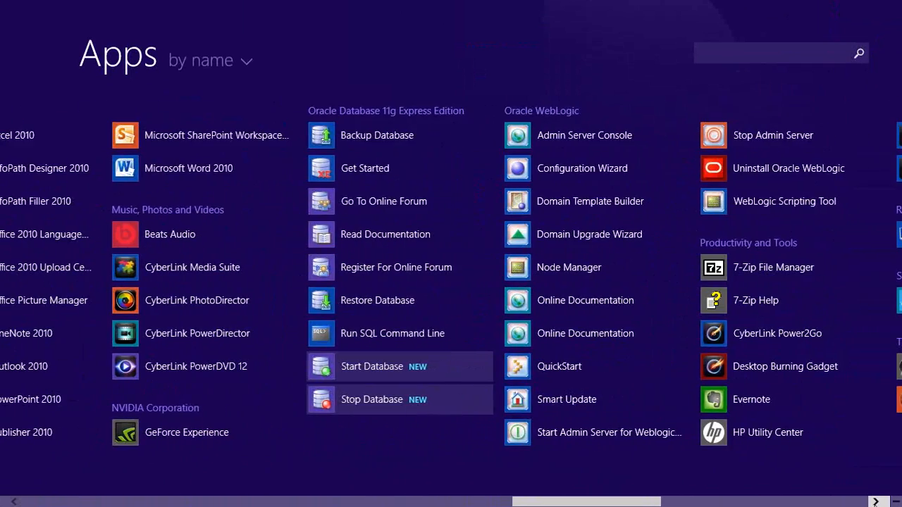
{"action": "left_click", "coordinate": [423, 337]}
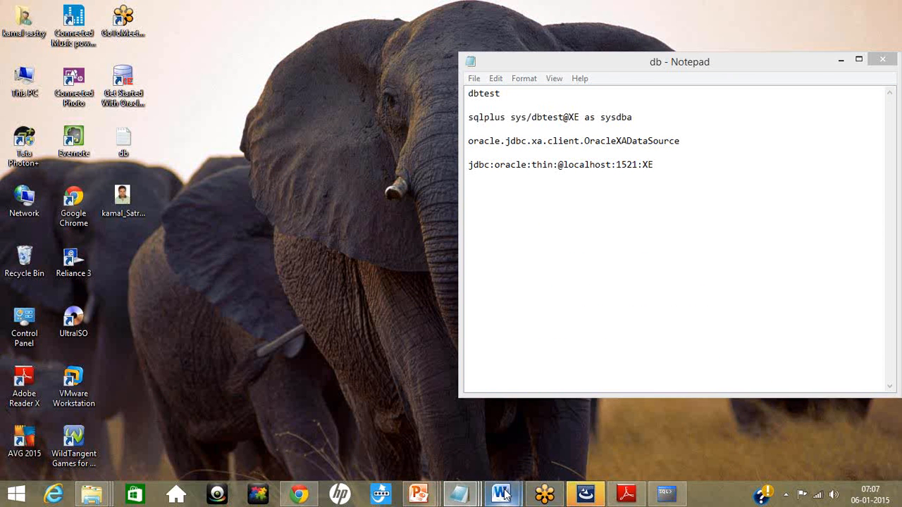
Step: Bring up the SOA_Installation document and place the Run SQL Command Line window below its connect example
{"action": "mouse_move", "coordinate": [504, 495]}
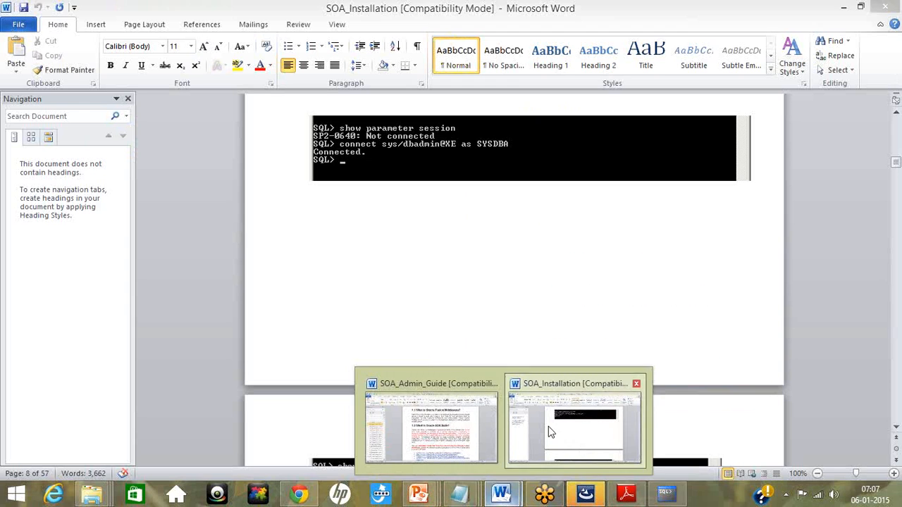
{"action": "left_click", "coordinate": [548, 426]}
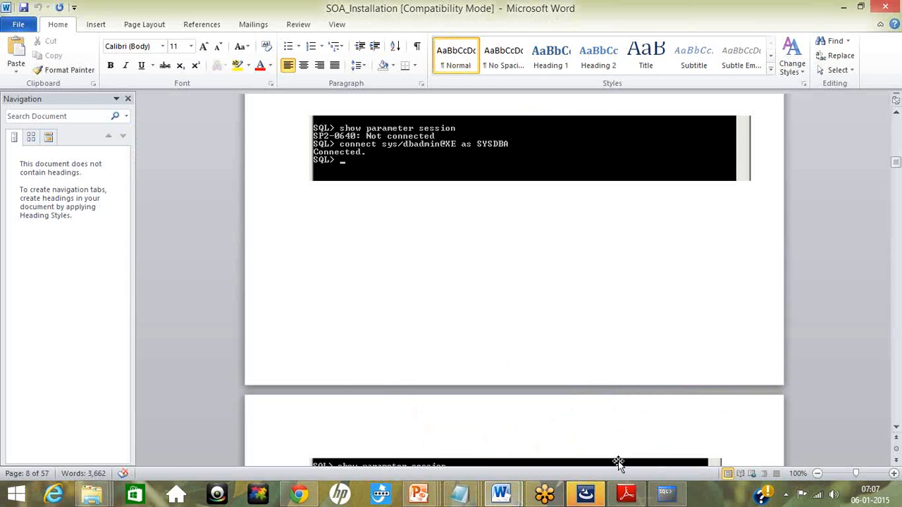
{"action": "left_click", "coordinate": [666, 493]}
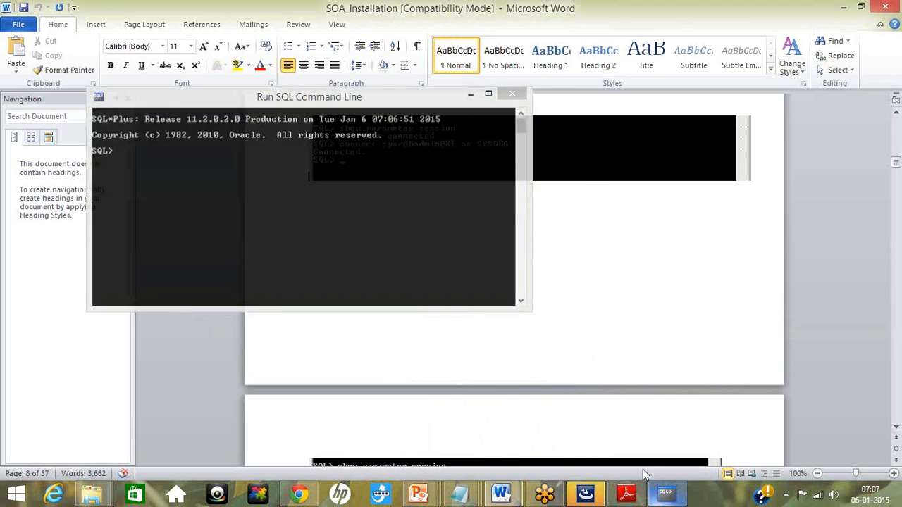
{"action": "left_click", "coordinate": [666, 495]}
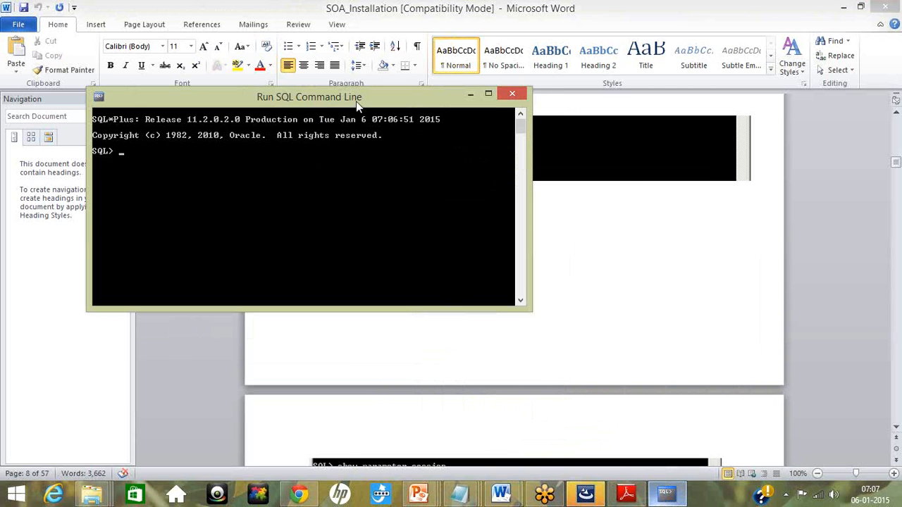
{"action": "left_click_drag", "start_coordinate": [358, 104], "coordinate": [406, 229]}
Step: Try to query the session parameters with "show parameter session" before connecting to the database
{"action": "type", "text": "sh"}
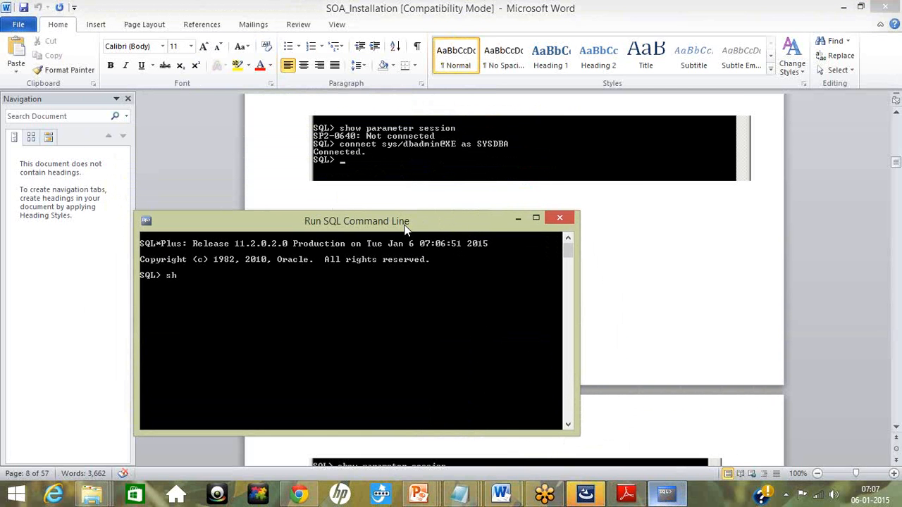
{"action": "type", "text": "ow "}
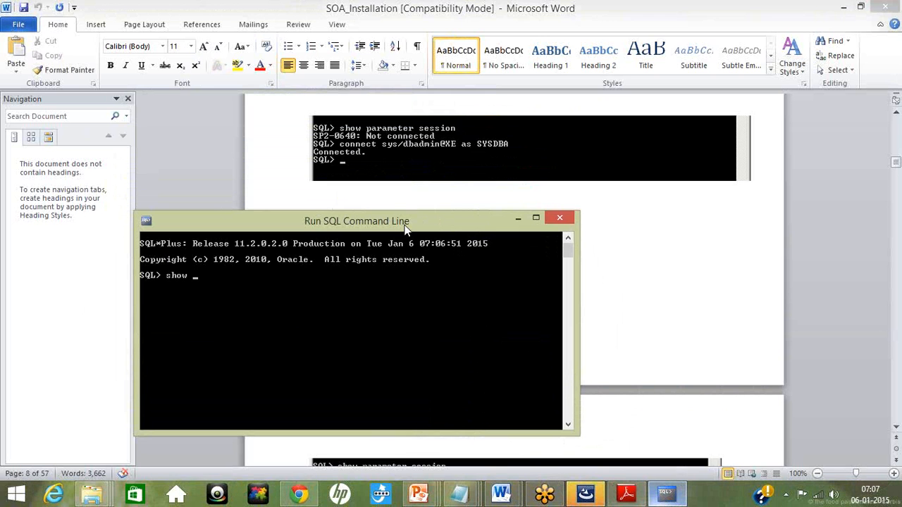
{"action": "type", "text": "paramete"}
{"action": "key", "text": "BackSpace"}
{"action": "key", "text": "BackSpace"}
{"action": "type", "text": "eter session'"}
{"action": "key", "text": "Return"}
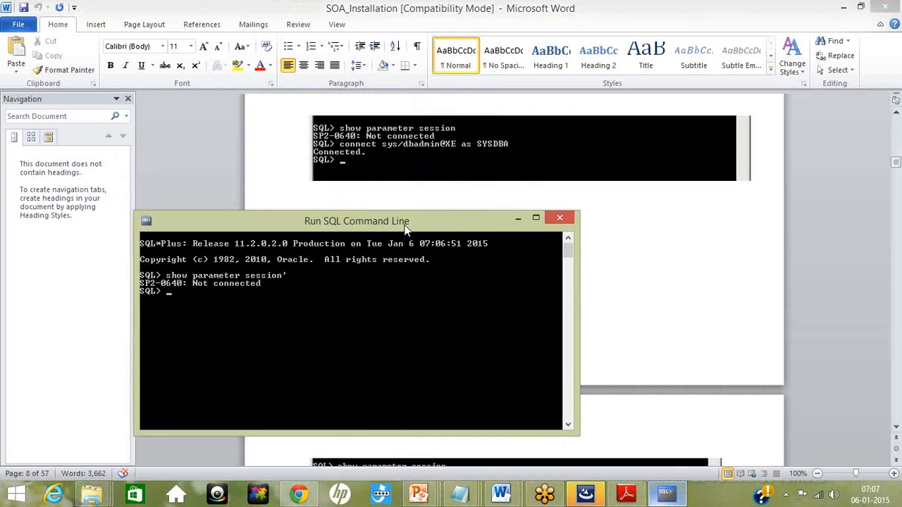
{"action": "key", "text": "Up"}
{"action": "key", "text": "BackSpace"}
{"action": "key", "text": "Return"}
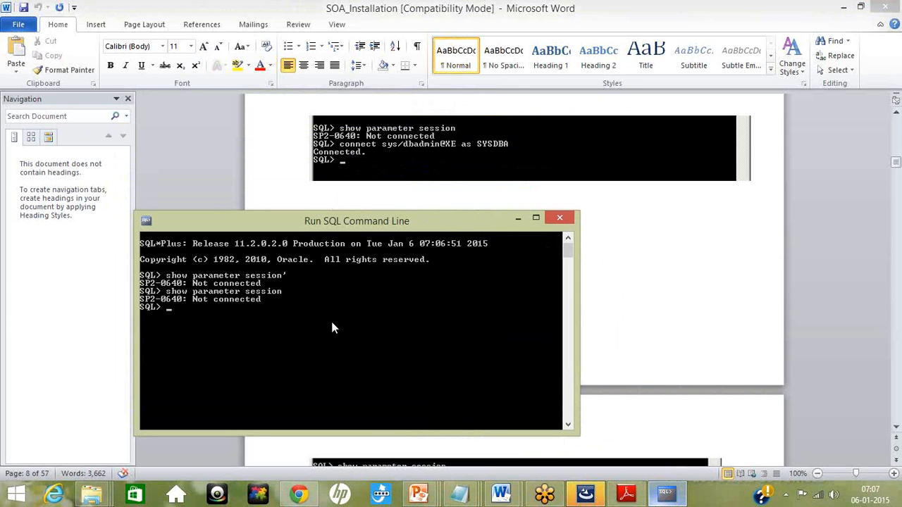
Step: Consult the db note and connect to the XE database as sys with the account password and the sysdba role
{"action": "type", "text": "connect"}
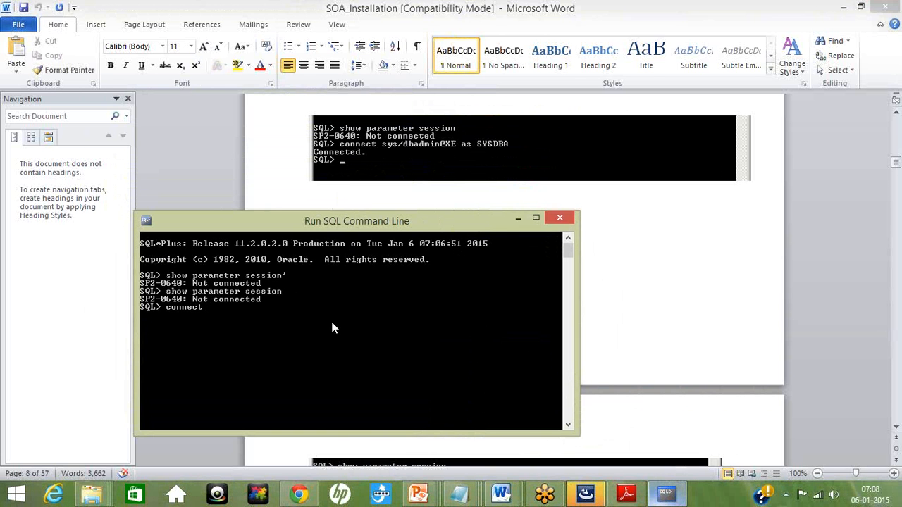
{"action": "mouse_move", "coordinate": [461, 498]}
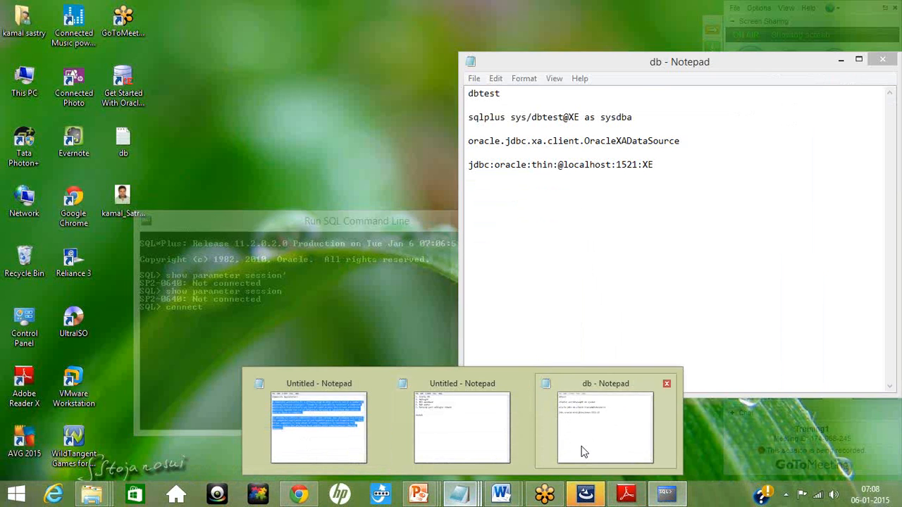
{"action": "left_click", "coordinate": [582, 451]}
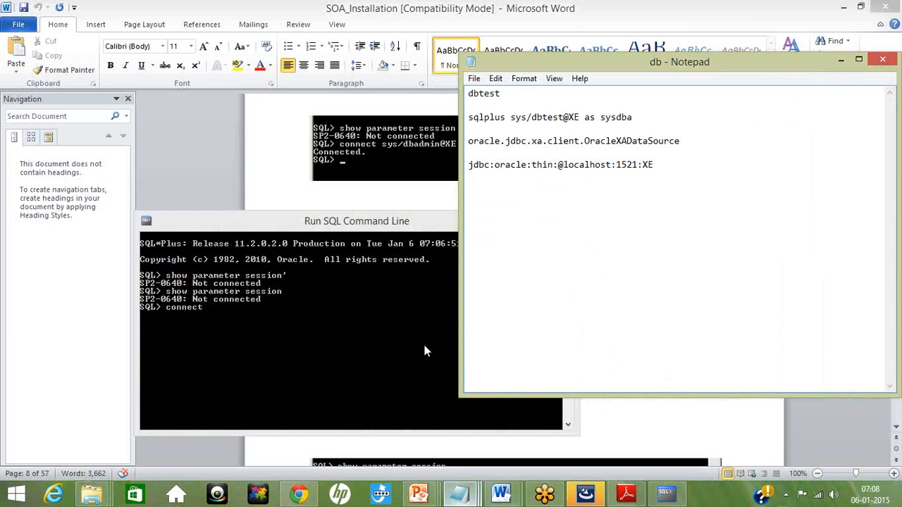
{"action": "left_click", "coordinate": [665, 498]}
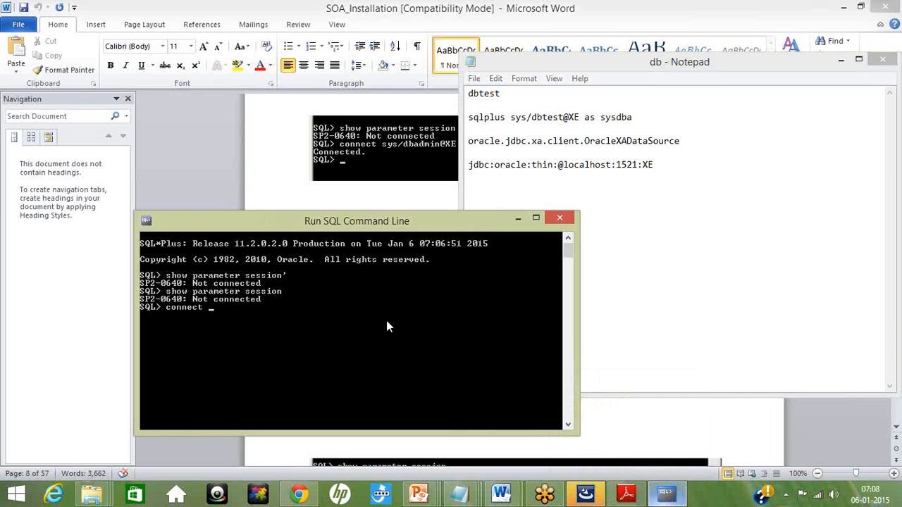
{"action": "type", "text": "sys"}
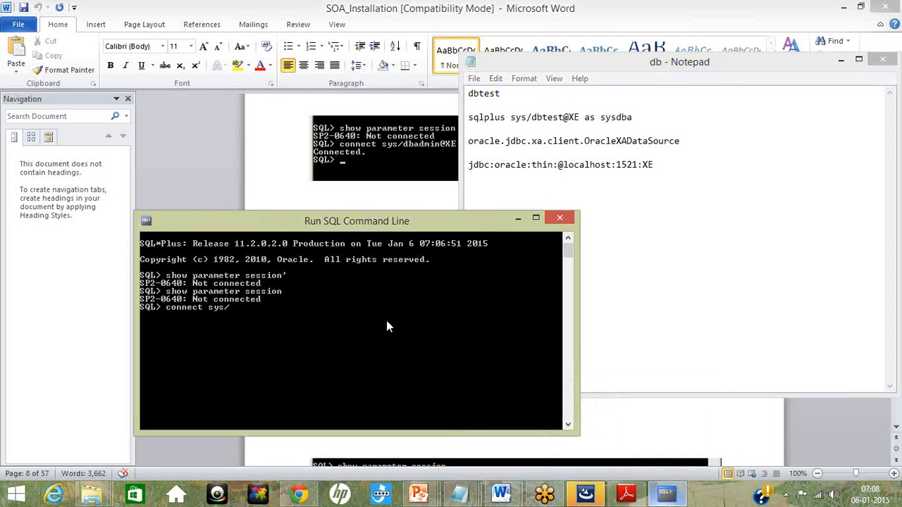
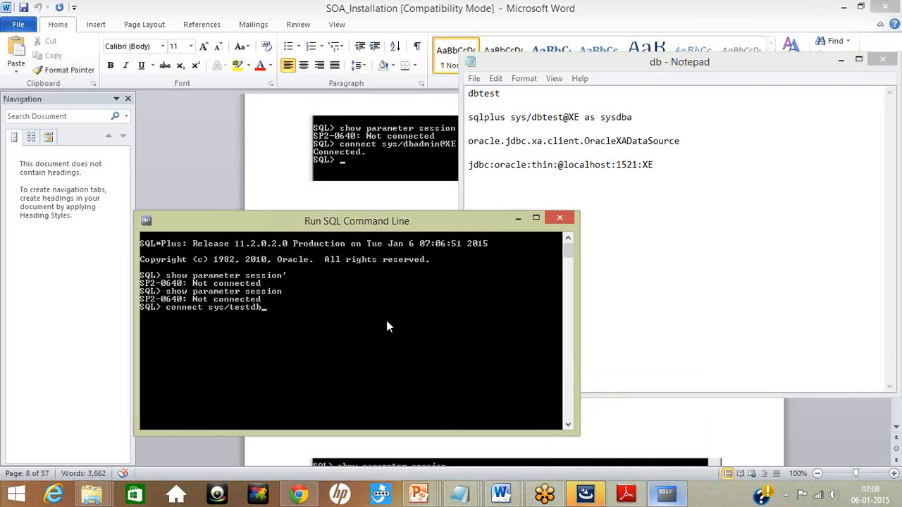
{"action": "type", "text": "@XE as sysdba"}
{"action": "key", "text": "Return"}
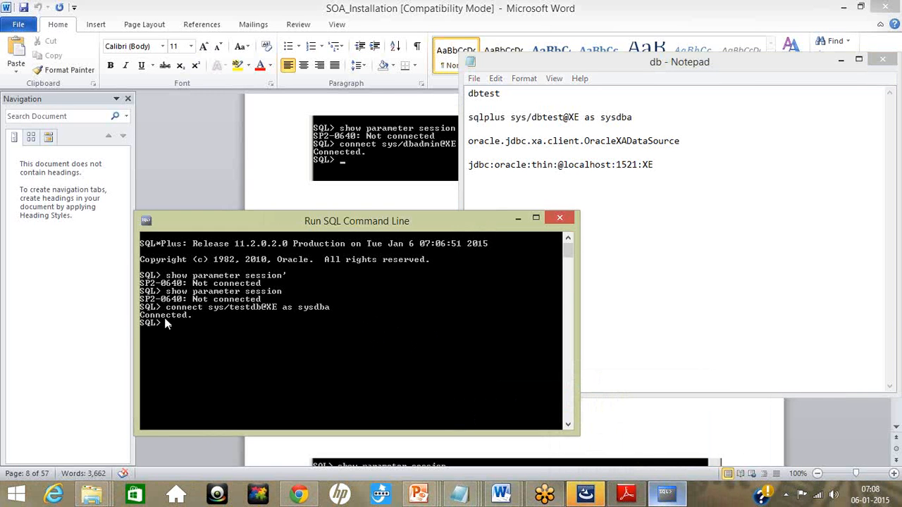
Step: Run "show parameter session" and find the parameter update commands on page 9 of the SOA_Installation document
{"action": "type", "text": "show parameter session"}
{"action": "key", "text": "Return"}
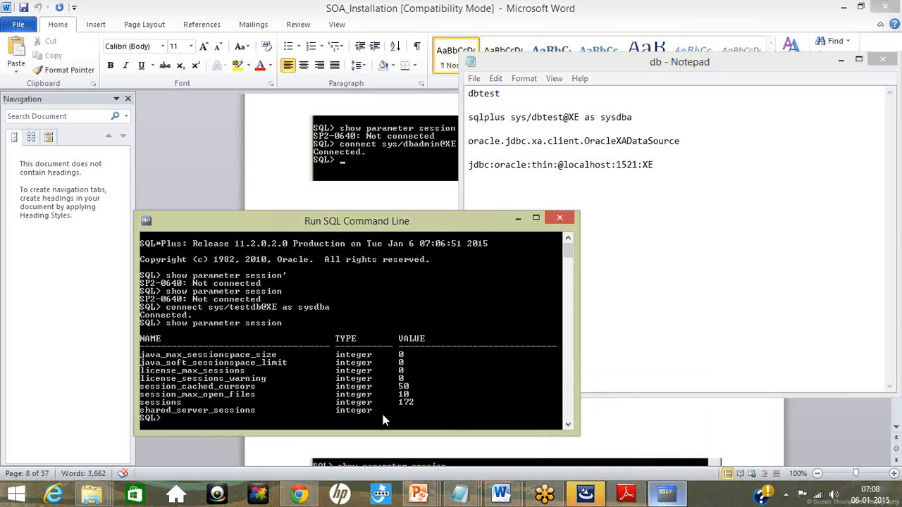
{"action": "left_click", "coordinate": [286, 174]}
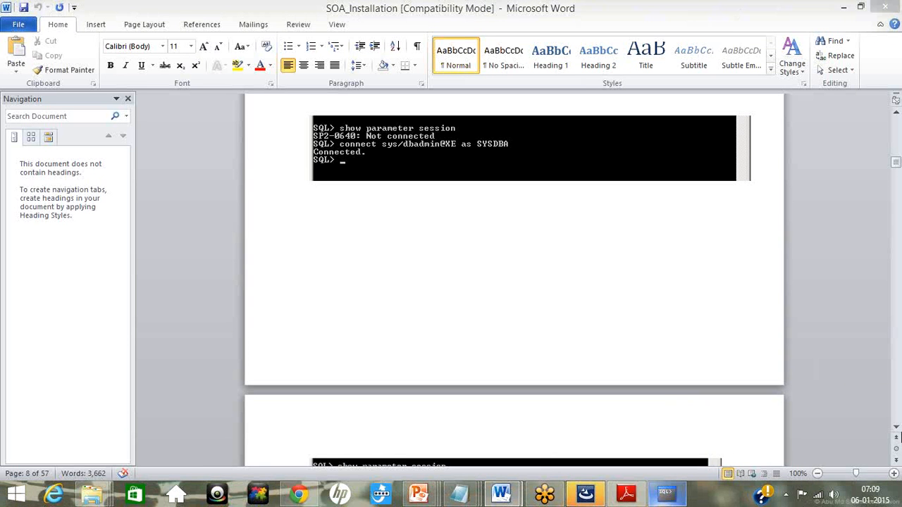
{"action": "left_click", "coordinate": [896, 429]}
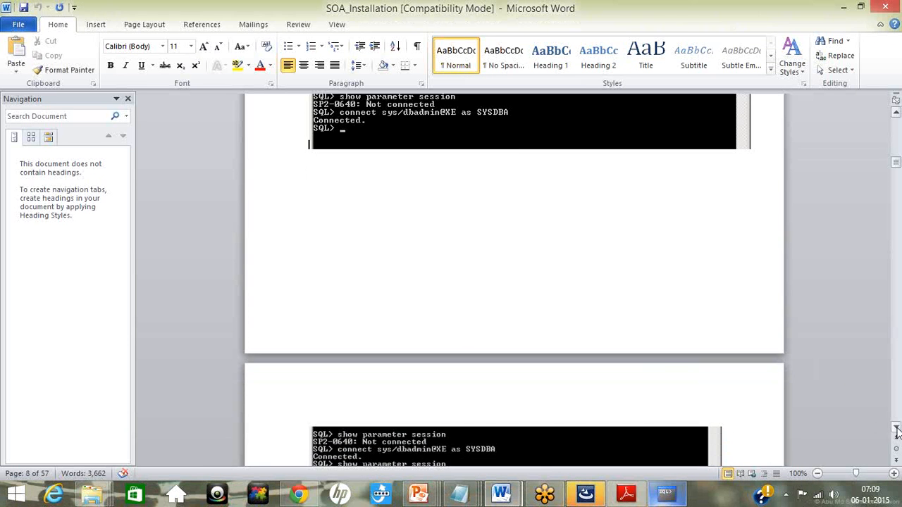
{"action": "left_click_drag", "start_coordinate": [896, 428], "coordinate": [896, 429]}
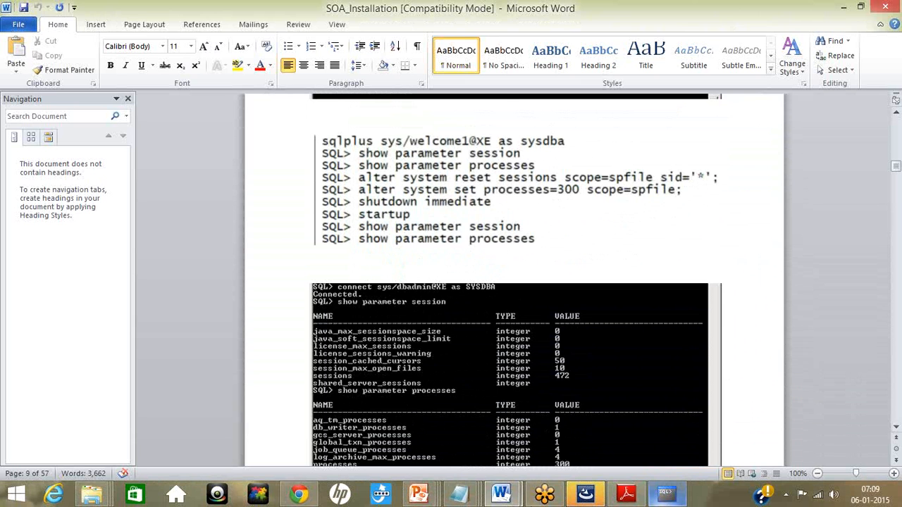
Step: Reset the sessions parameter with "alter system reset sessions scope=spfile sid='*';" in the SQL command line
{"action": "left_click", "coordinate": [666, 493]}
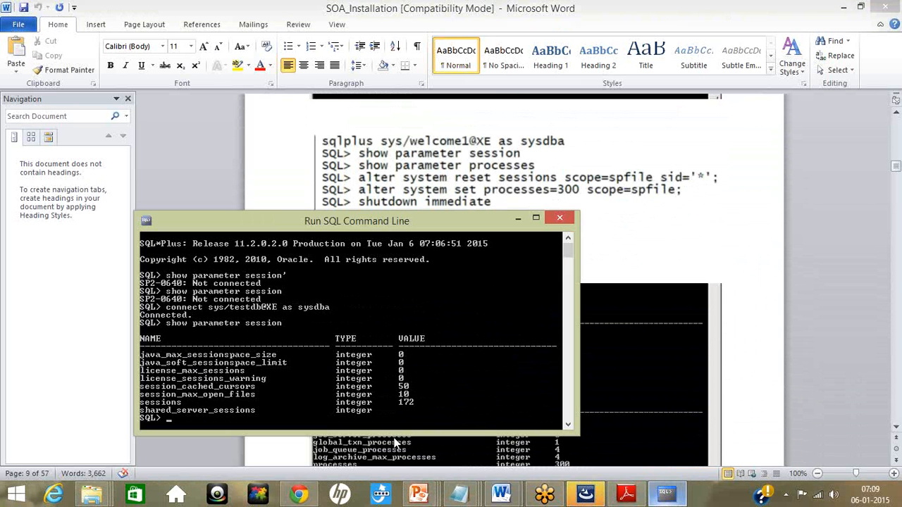
{"action": "type", "text": "alter system res"}
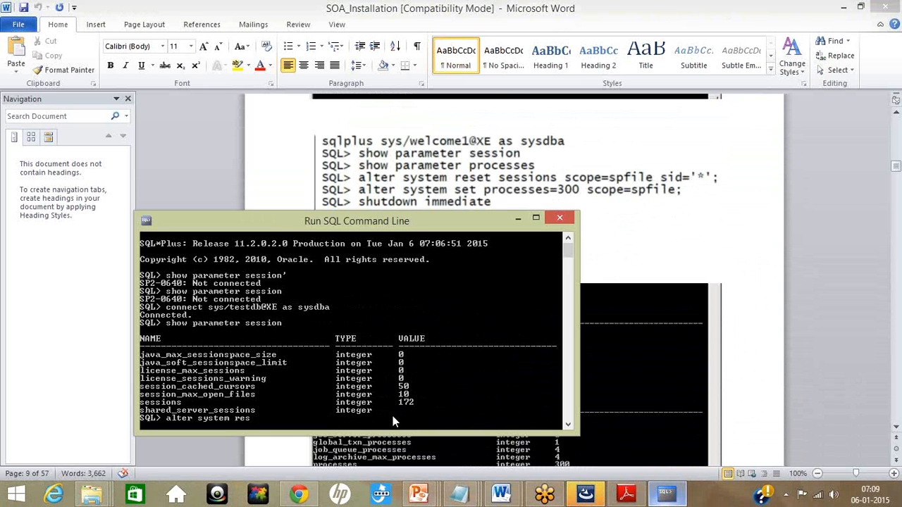
{"action": "type", "text": "et sessions scope=spf"}
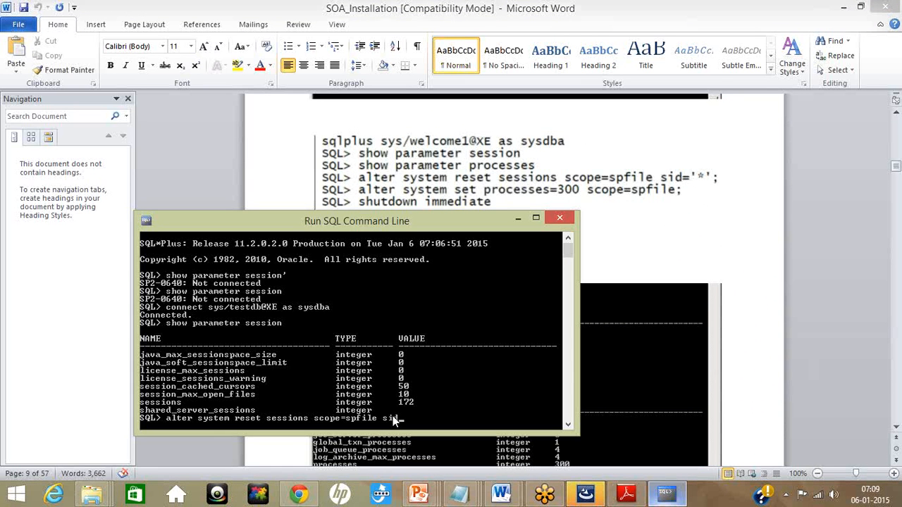
{"action": "type", "text": "ile sid='*"}
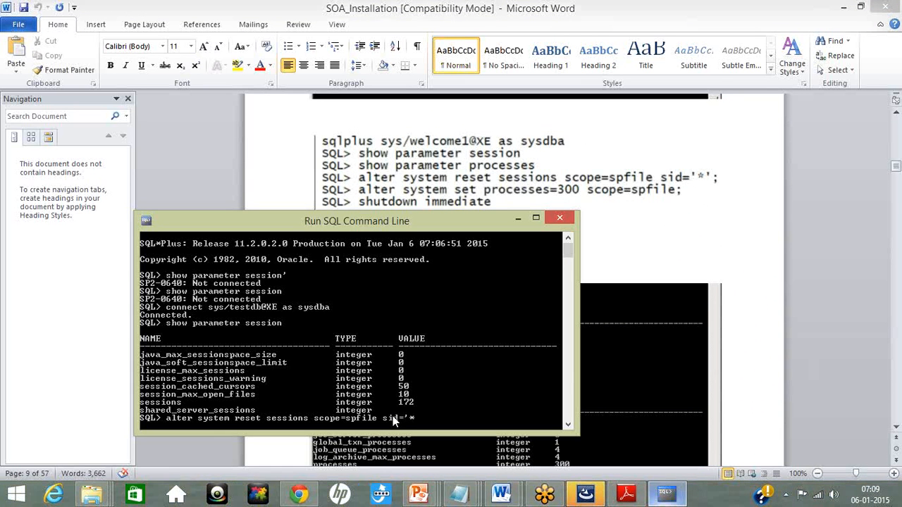
{"action": "type", "text": "';"}
{"action": "key", "text": "Return"}
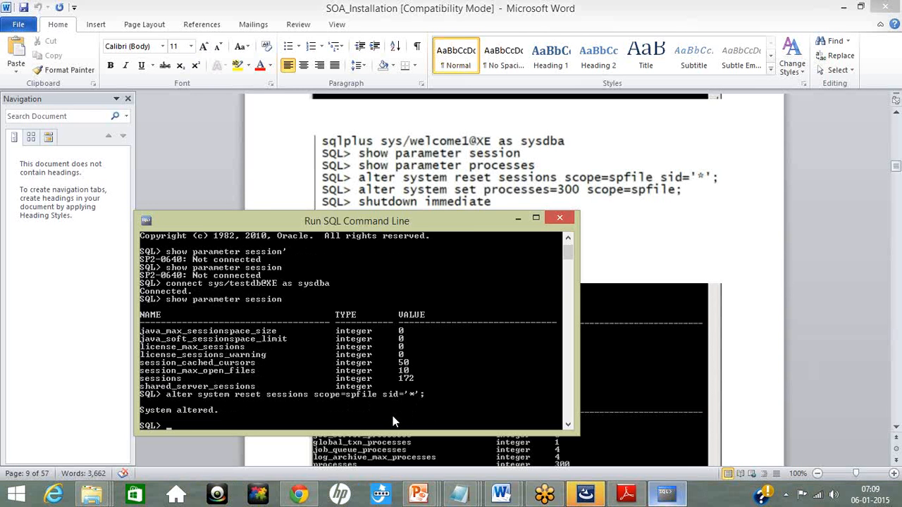
Step: Set the processes parameter to 300 with "alter system set processes=300 scope=spfile;"
{"action": "type", "text": "alter system set"}
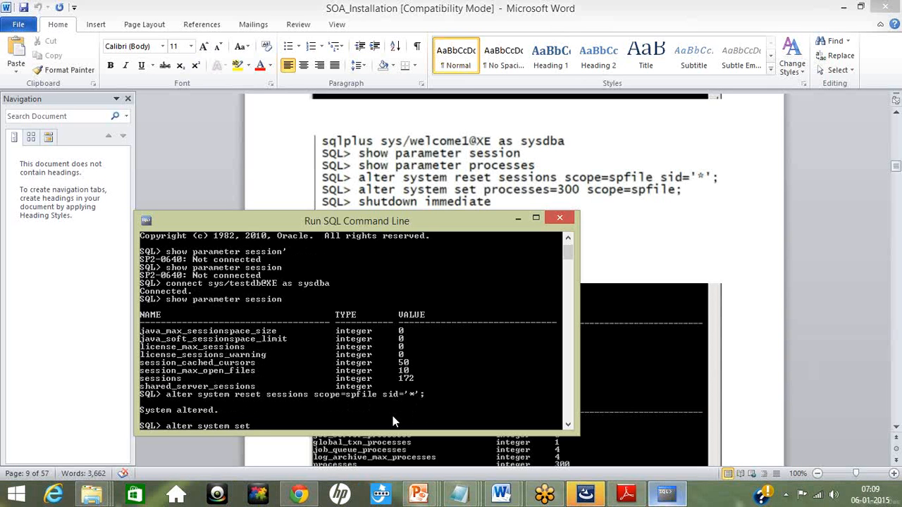
{"action": "type", "text": " processes=300 scope="}
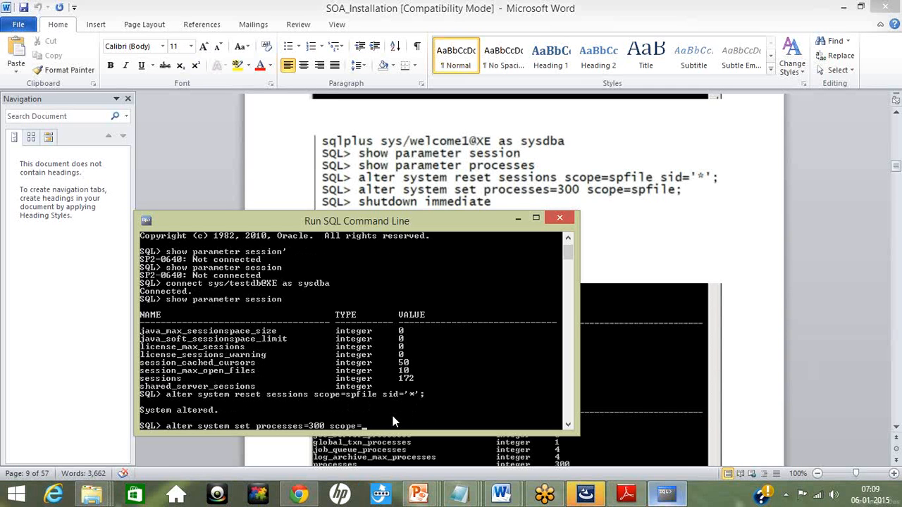
{"action": "type", "text": "spfile;"}
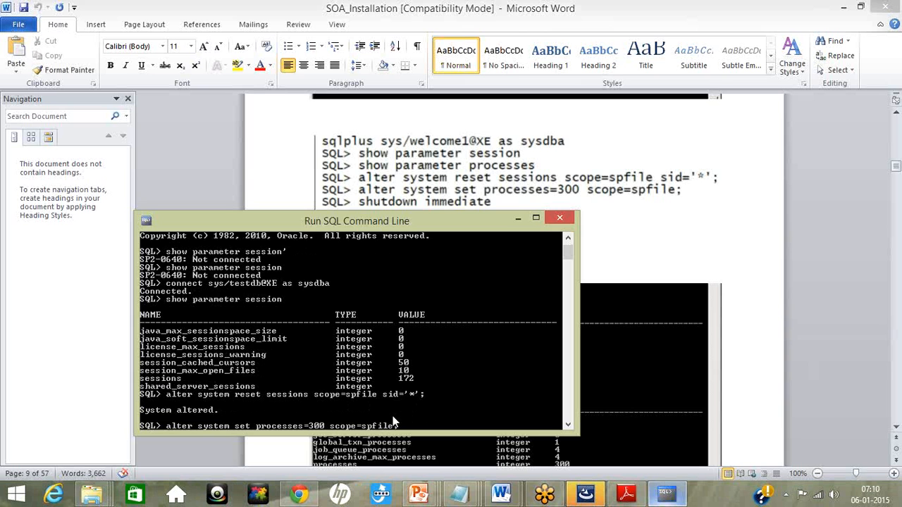
{"action": "key", "text": "Return"}
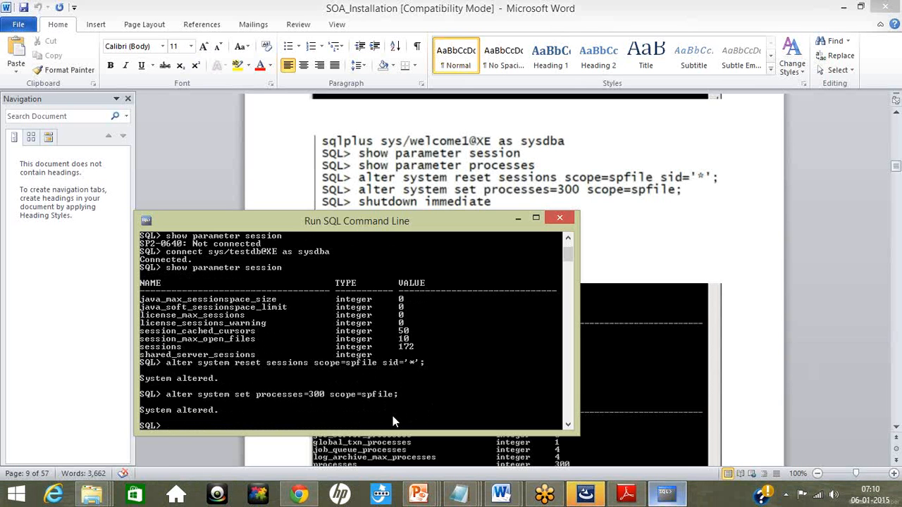
Step: Try to shut down the database by running "shutodown immedate"
{"action": "type", "text": "shutodown immedate"}
{"action": "key", "text": "Return"}
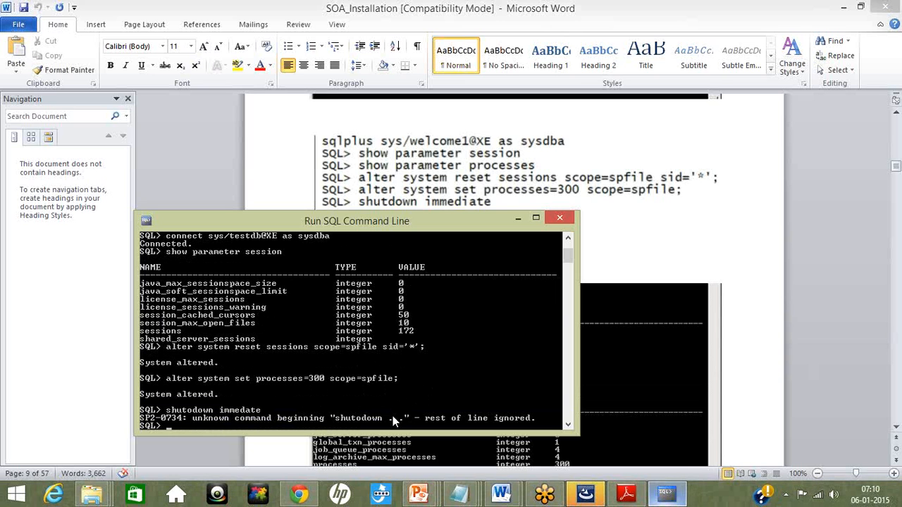
Step: Shut down the Oracle database by running "shutdown immediate" in the SQL command line
{"action": "type", "text": "shutdown immediate"}
{"action": "key", "text": "Return"}
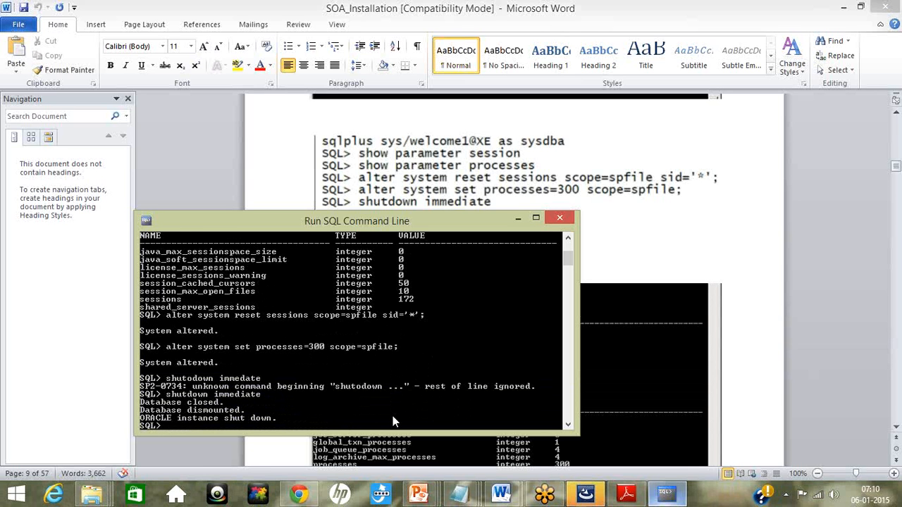
Step: Start the Oracle Database 11g Express Edition again with its Start Database app
{"action": "left_click", "coordinate": [725, 242]}
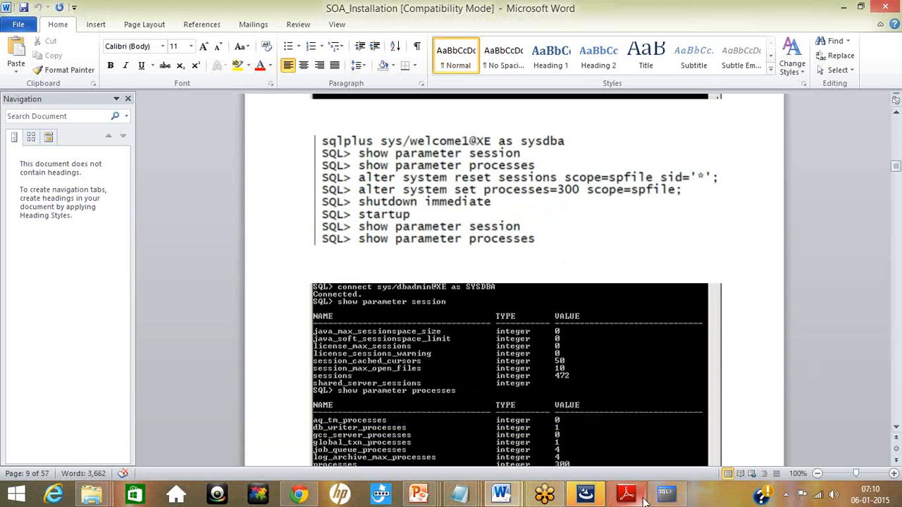
{"action": "left_click", "coordinate": [665, 493]}
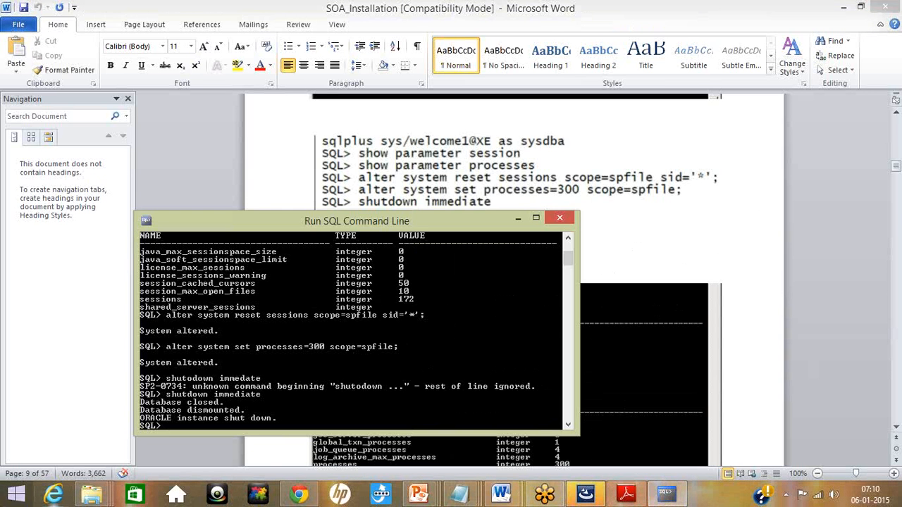
{"action": "left_click", "coordinate": [17, 493]}
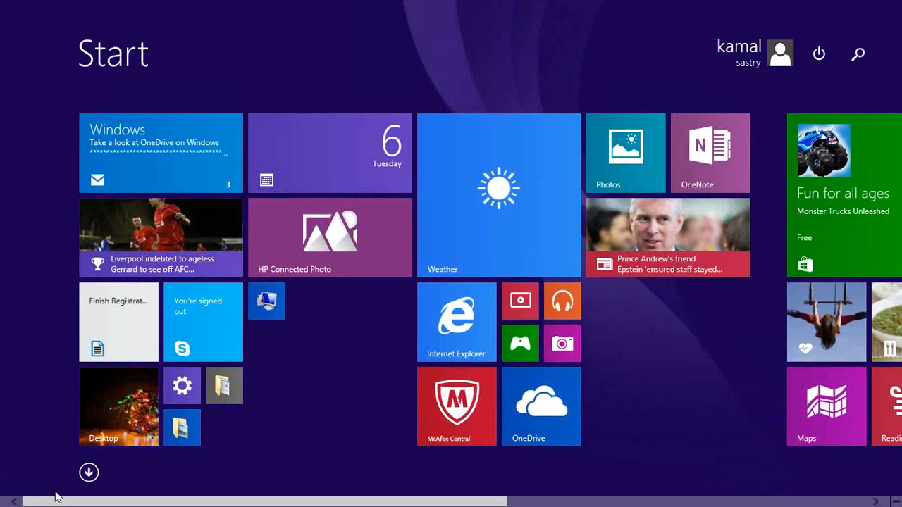
{"action": "left_click", "coordinate": [88, 473]}
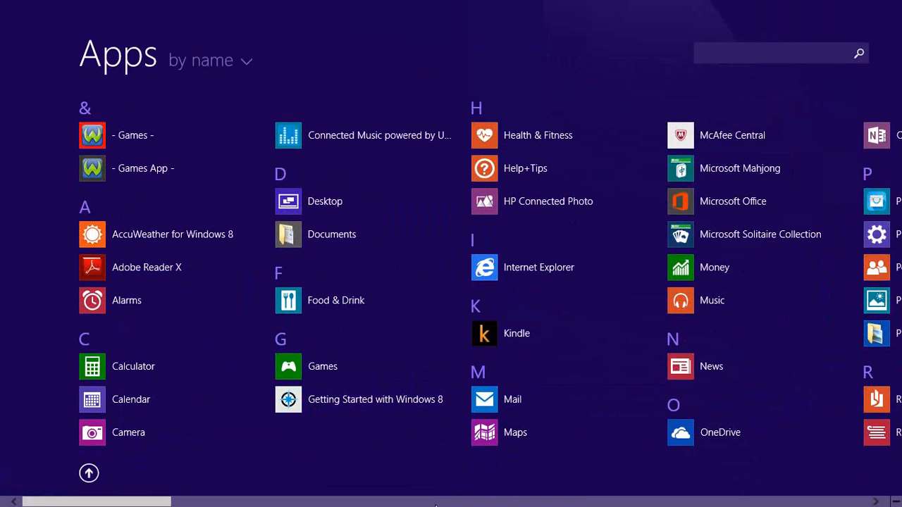
{"action": "left_click", "coordinate": [884, 503]}
{"action": "left_click", "coordinate": [883, 504]}
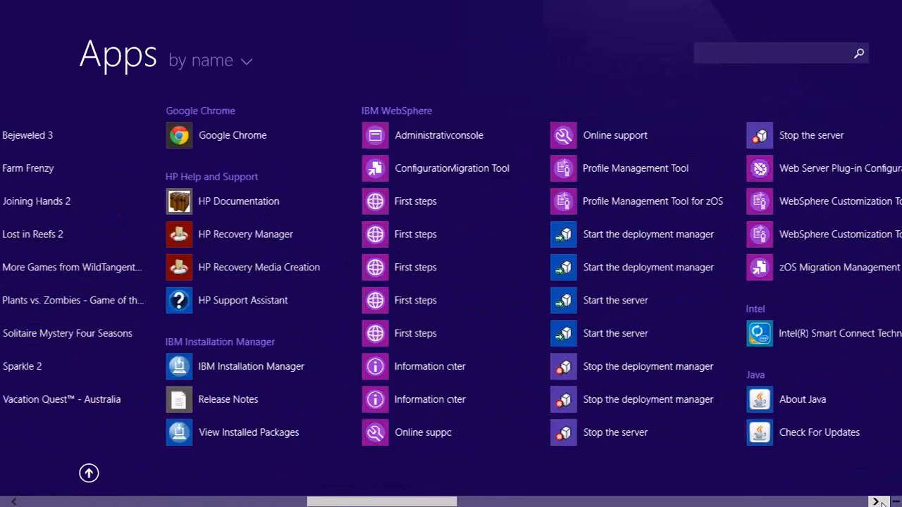
{"action": "left_click", "coordinate": [883, 504]}
{"action": "left_click", "coordinate": [882, 503]}
{"action": "left_click", "coordinate": [882, 504]}
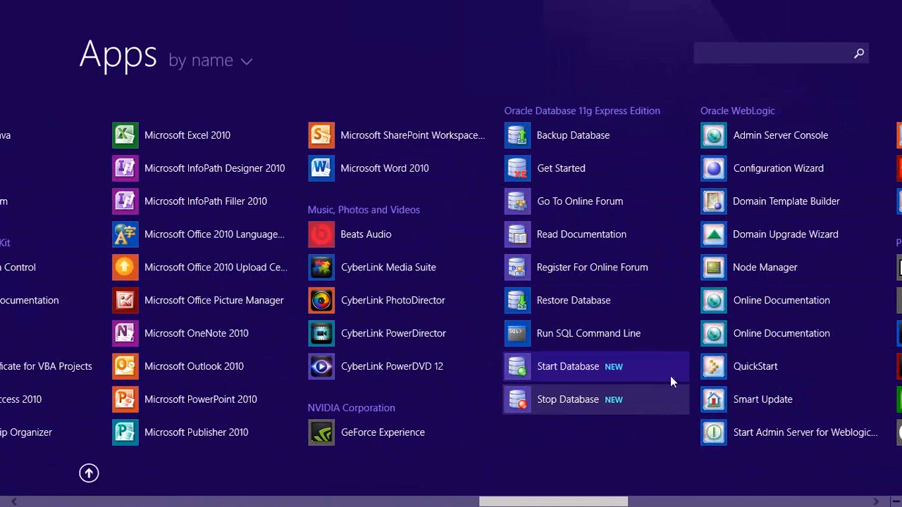
{"action": "left_click", "coordinate": [587, 366]}
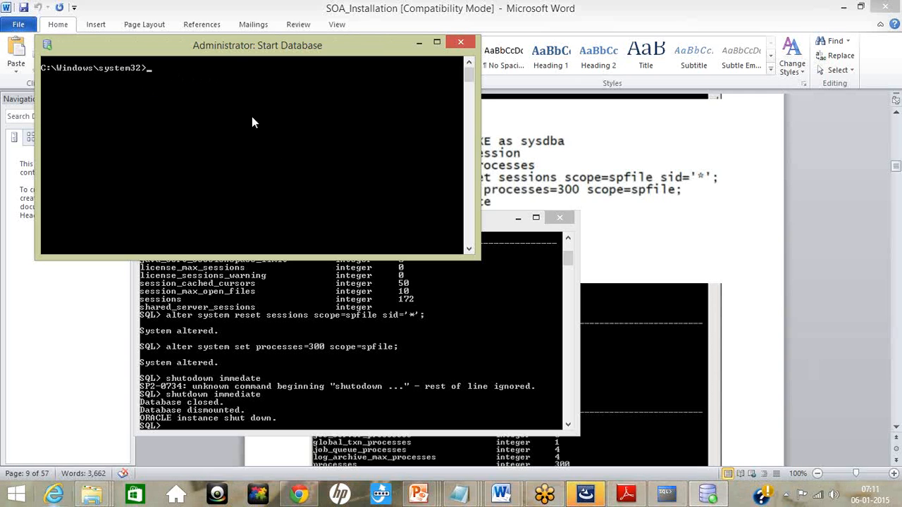
Step: Reconnect to XE as sysdba in the SQL command line by rerunning the earlier connect command with the sys account password
{"action": "left_click", "coordinate": [243, 411]}
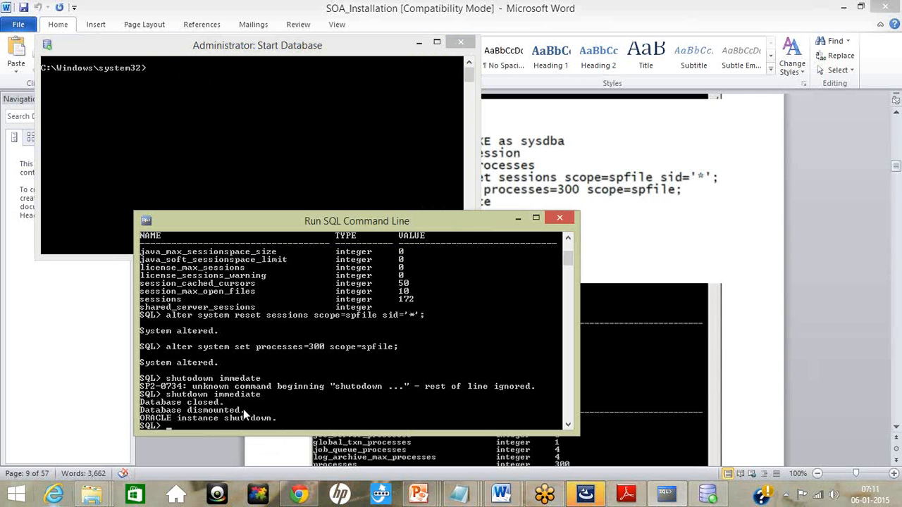
{"action": "key", "text": "Up"}
{"action": "key", "text": "Up"}
{"action": "key", "text": "Up"}
{"action": "key", "text": "Up"}
{"action": "key", "text": "Up"}
{"action": "key", "text": "Up"}
{"action": "key", "text": "Down"}
{"action": "key", "text": "Up"}
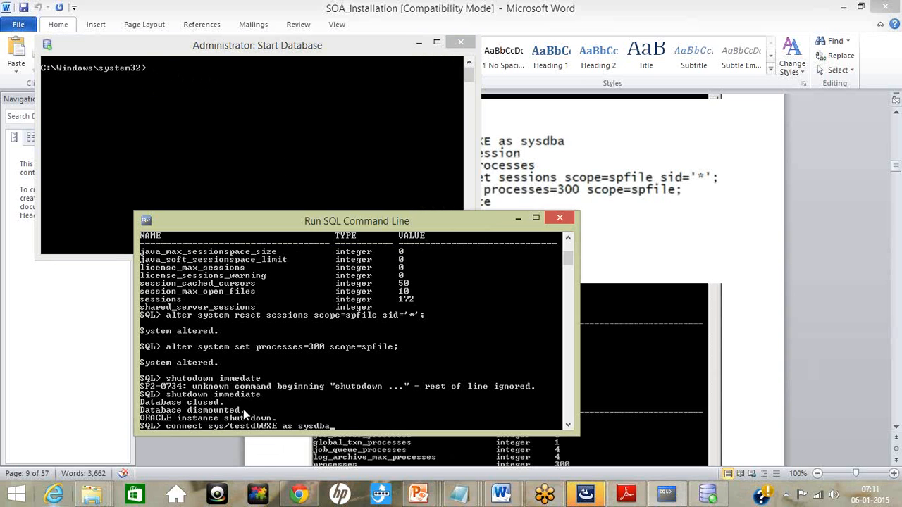
{"action": "key", "text": "Return"}
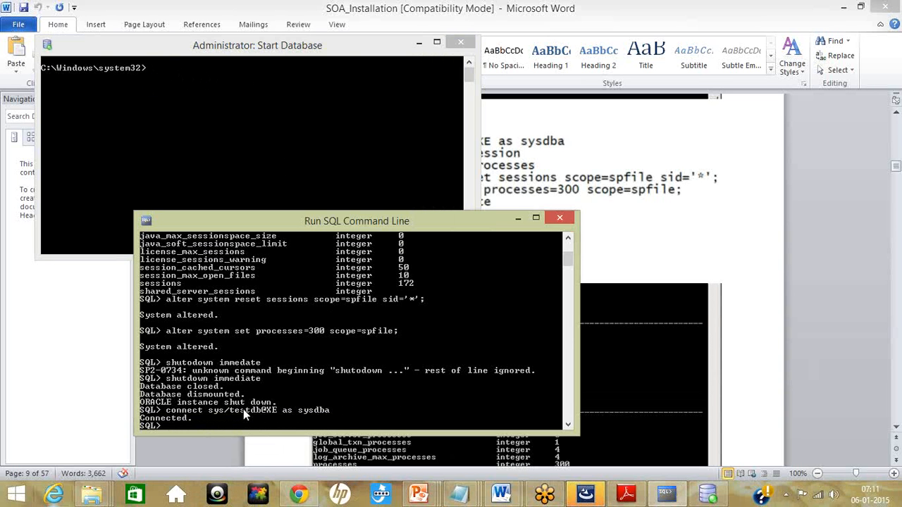
Step: Run "show parameter session", compare the sessions value with the earlier listing, and minimize both command windows
{"action": "key", "text": "Up"}
{"action": "key", "text": "Down"}
{"action": "key", "text": "Return"}
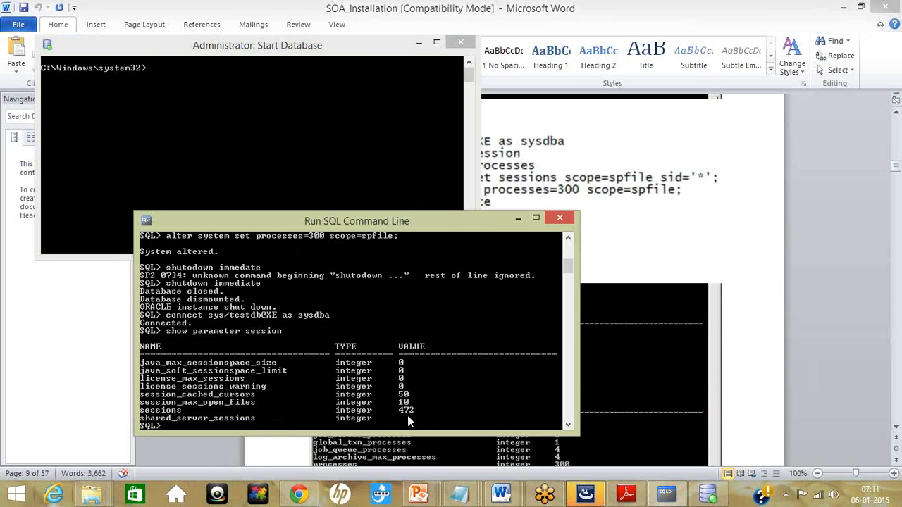
{"action": "left_click", "coordinate": [536, 219]}
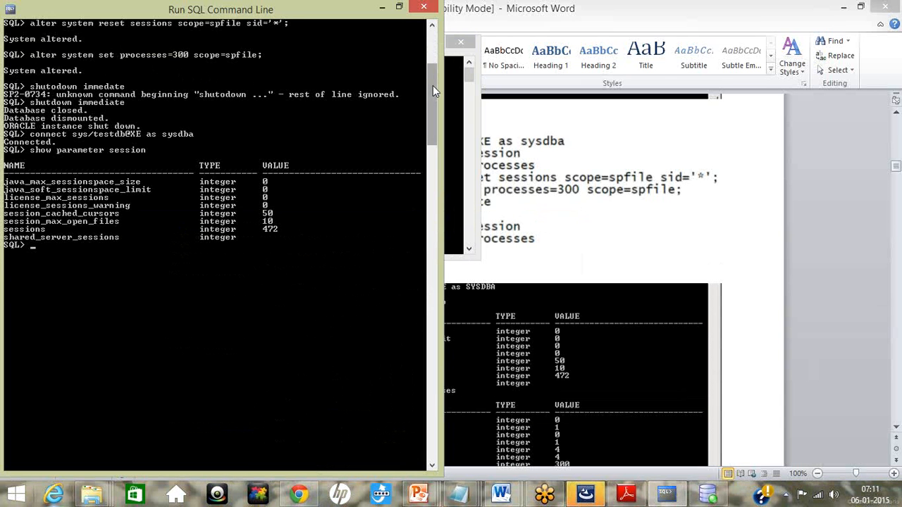
{"action": "left_click_drag", "start_coordinate": [432, 102], "coordinate": [431, 69]}
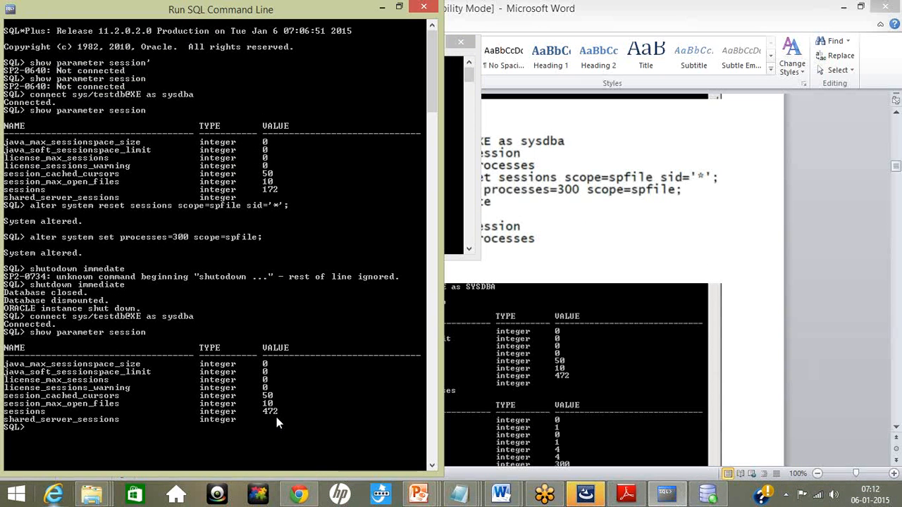
{"action": "left_click", "coordinate": [382, 8]}
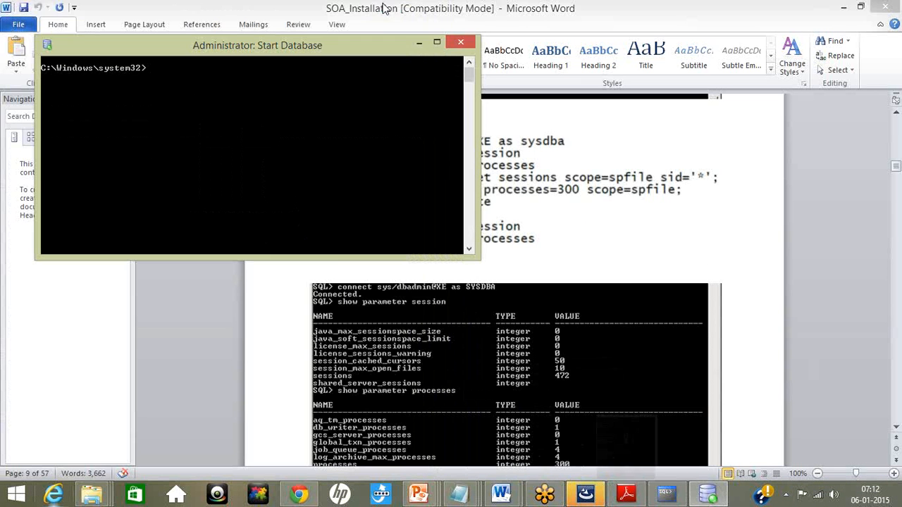
{"action": "left_click", "coordinate": [419, 44]}
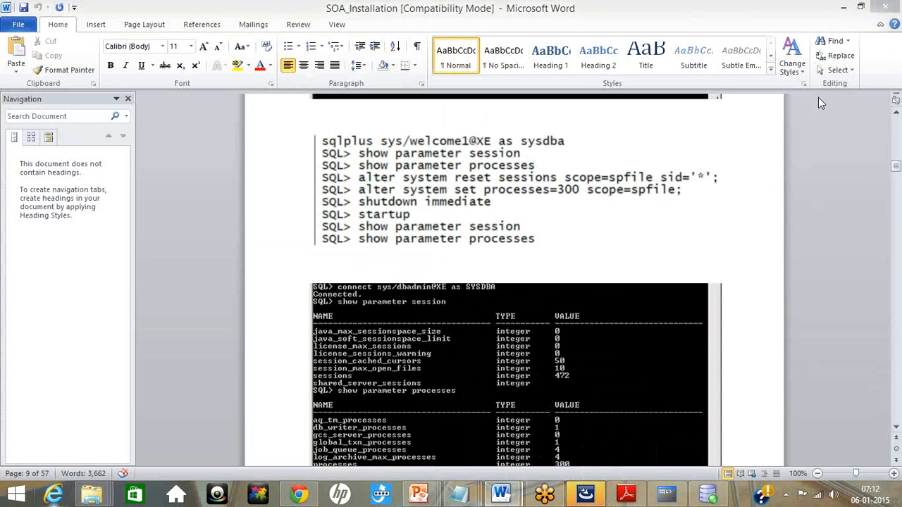
Step: Switch to Chrome, go to the Oracle SOA Suite downloads page, and accept the OTN license agreement
{"action": "key", "text": "alt+Tab"}
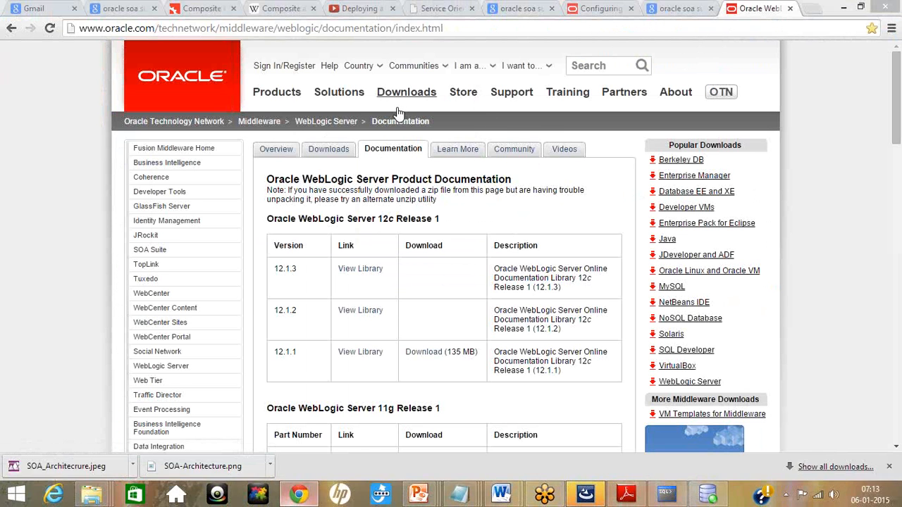
{"action": "mouse_move", "coordinate": [412, 109]}
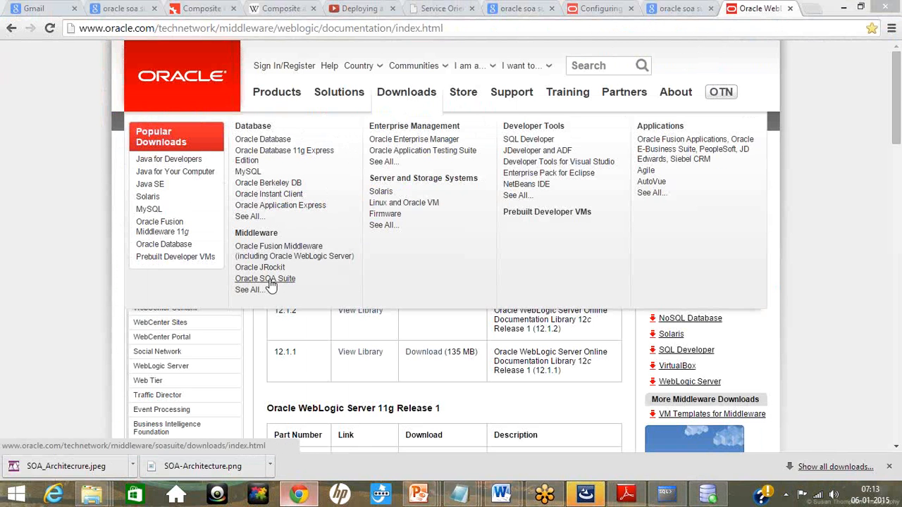
{"action": "left_click", "coordinate": [271, 283]}
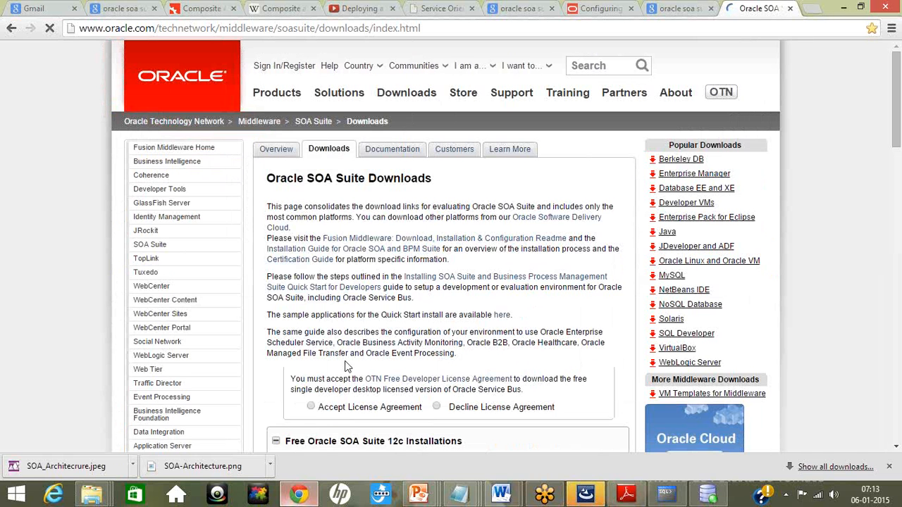
{"action": "left_click", "coordinate": [312, 408]}
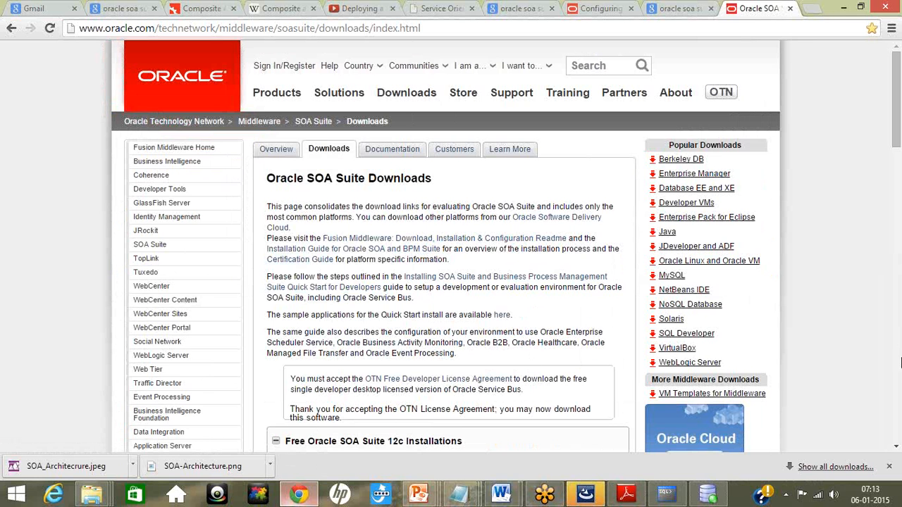
Step: Expand the Recommended Install Process for SOA Suite Release 12c (12.1.3.0.0), Microsoft Windows 64bit JVM, and review the product installation download
{"action": "left_click", "coordinate": [896, 446]}
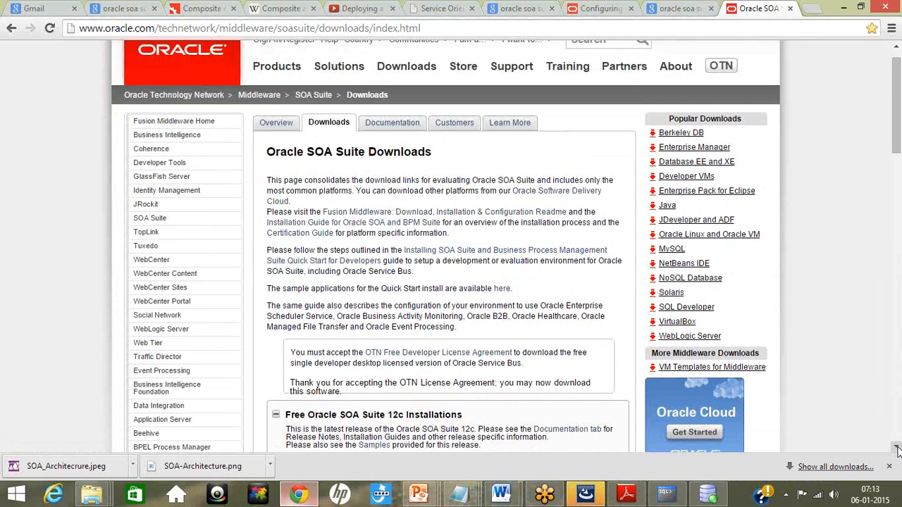
{"action": "left_click", "coordinate": [897, 448]}
{"action": "left_click", "coordinate": [897, 448]}
{"action": "left_click", "coordinate": [897, 448]}
{"action": "left_click", "coordinate": [897, 448]}
{"action": "left_click", "coordinate": [896, 448]}
{"action": "left_click", "coordinate": [896, 448]}
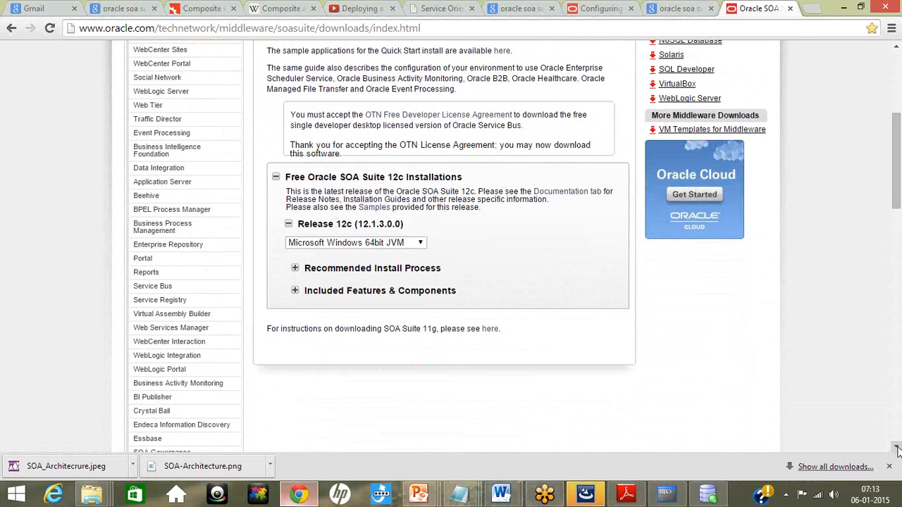
{"action": "left_click", "coordinate": [363, 244]}
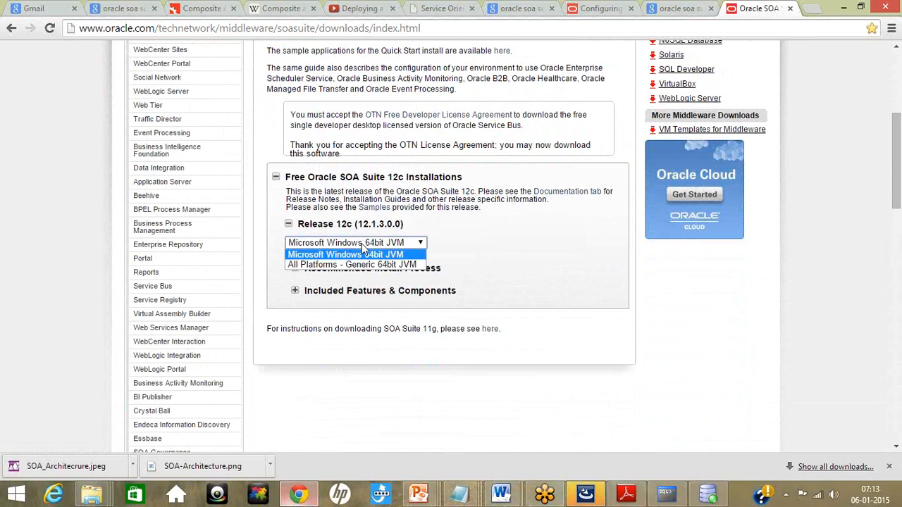
{"action": "left_click", "coordinate": [362, 247]}
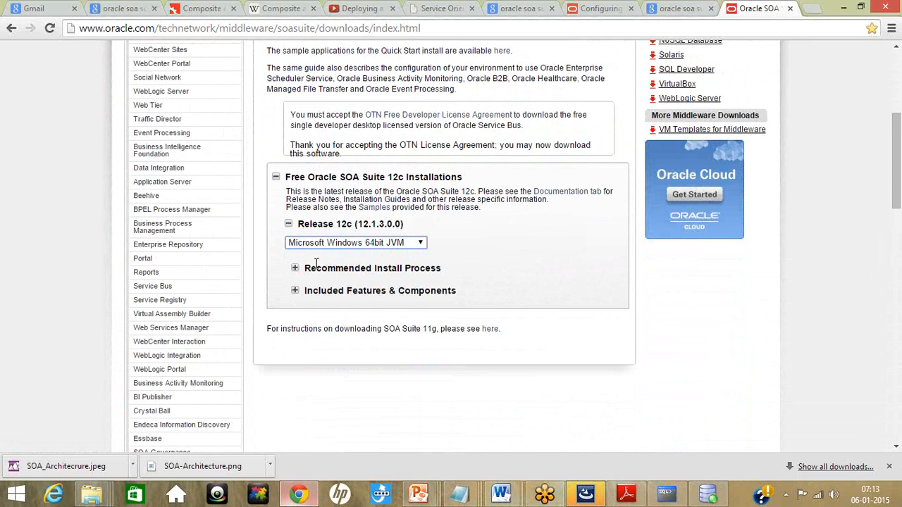
{"action": "left_click", "coordinate": [296, 272]}
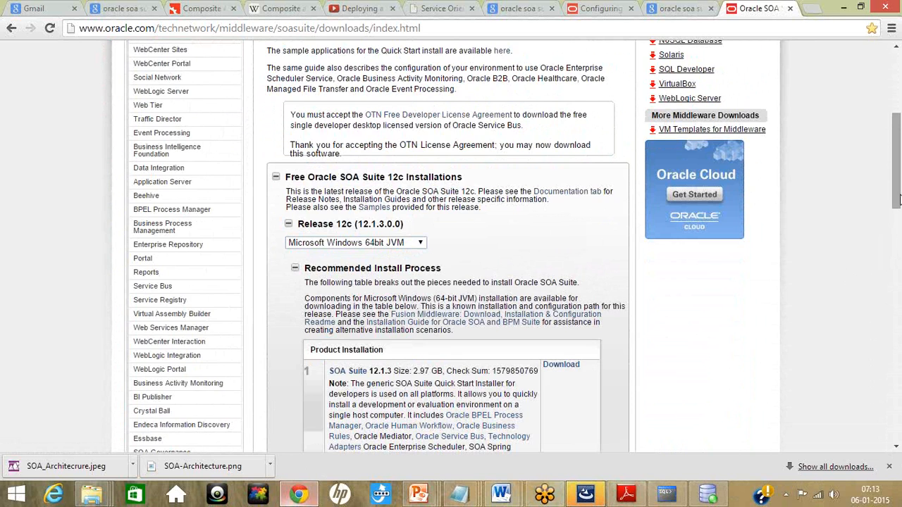
{"action": "left_click_drag", "start_coordinate": [897, 201], "coordinate": [897, 262]}
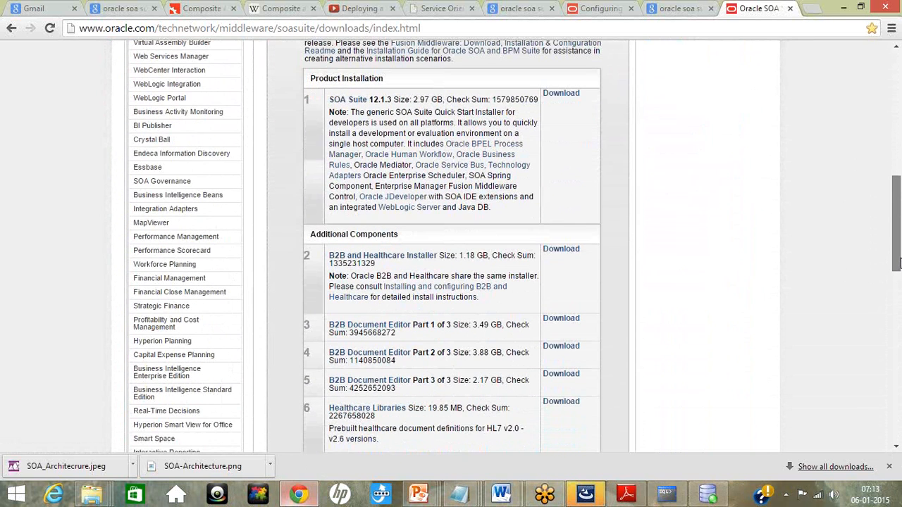
{"action": "left_click_drag", "start_coordinate": [900, 262], "coordinate": [900, 261]}
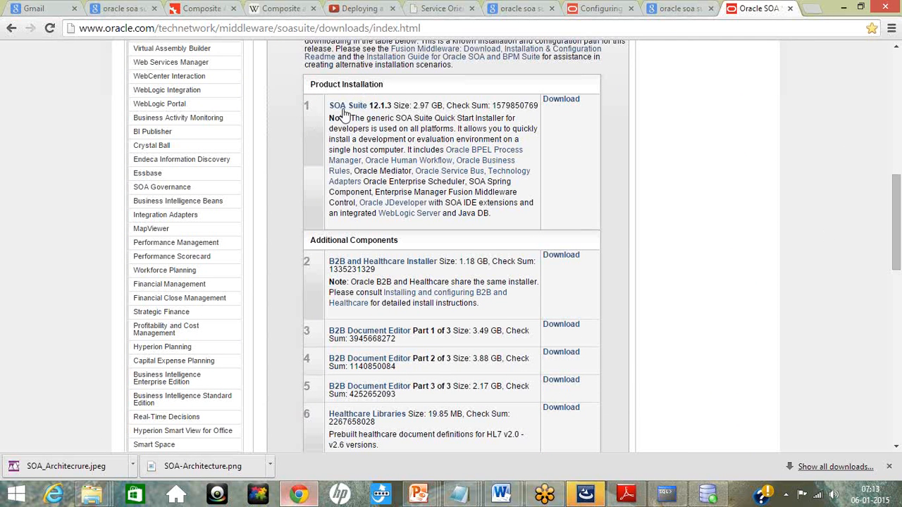
Step: Review the additional component downloads and briefly expand the Included Features & Components section of SOA Suite 12c
{"action": "left_click_drag", "start_coordinate": [897, 257], "coordinate": [897, 301]}
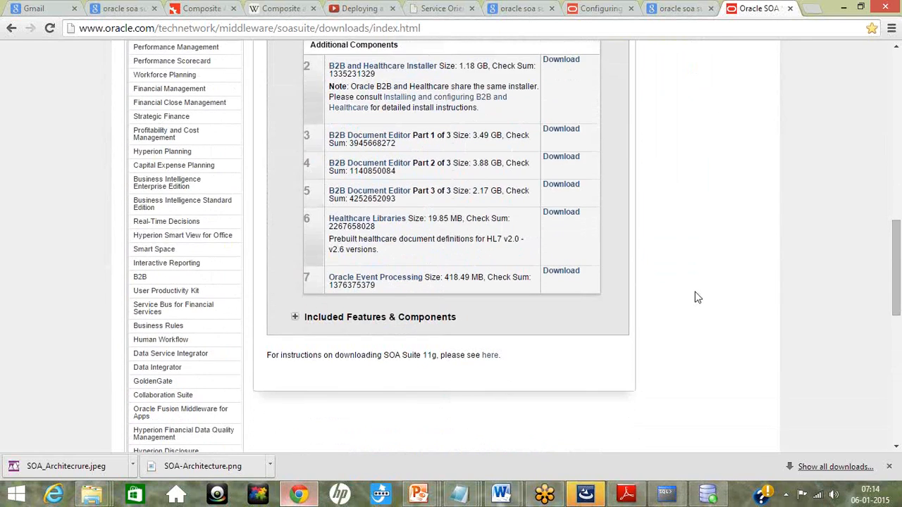
{"action": "left_click", "coordinate": [296, 318]}
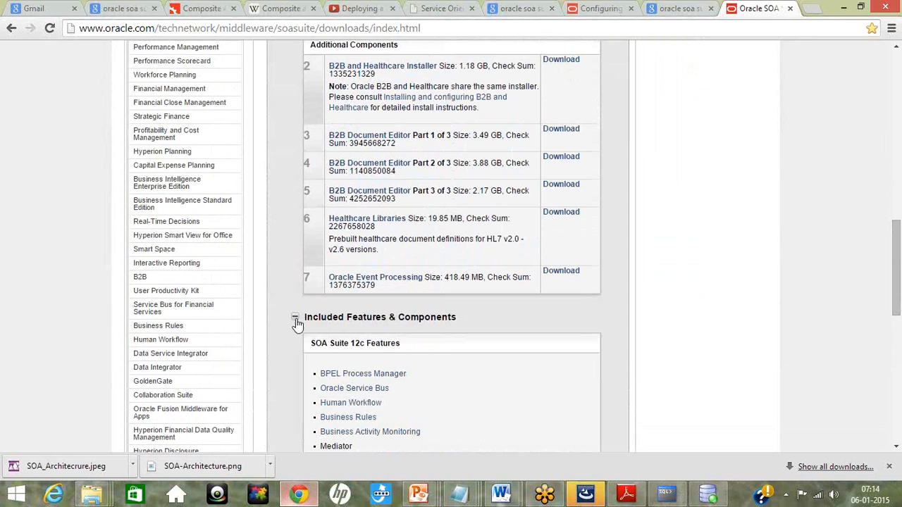
{"action": "left_click", "coordinate": [296, 319]}
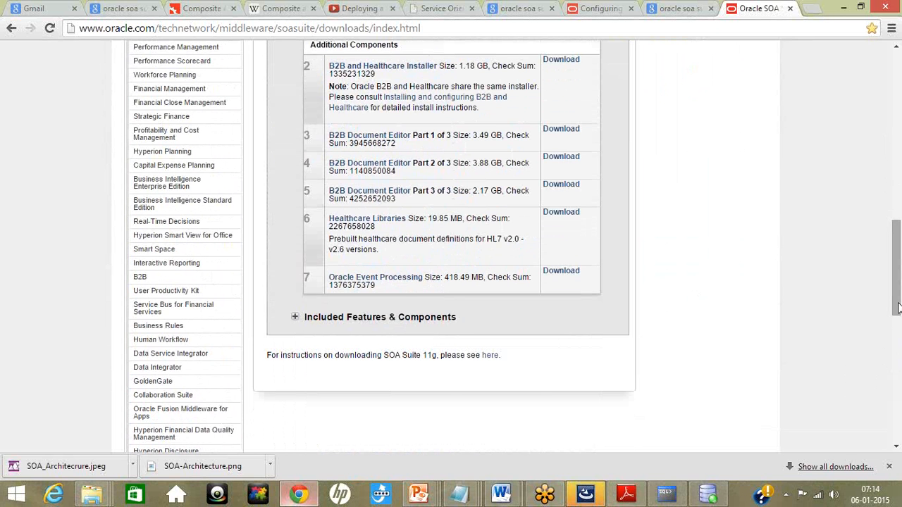
{"action": "left_click_drag", "start_coordinate": [900, 307], "coordinate": [900, 245]}
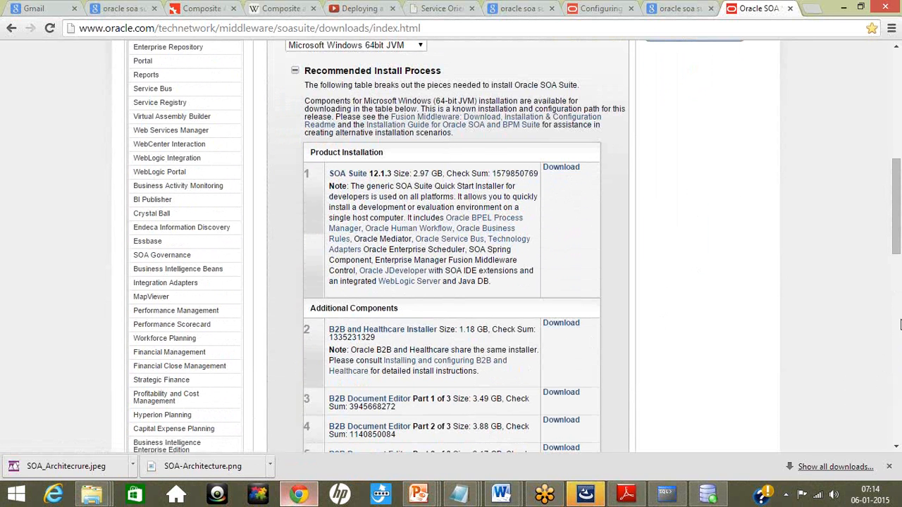
Step: Go to the Oracle Fusion Middleware (including Oracle WebLogic Server) downloads page
{"action": "left_click_drag", "start_coordinate": [896, 248], "coordinate": [896, 150]}
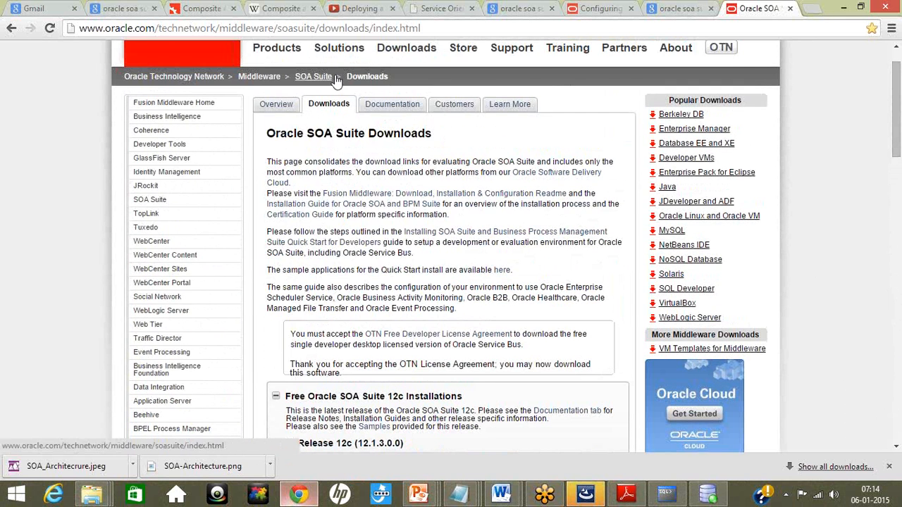
{"action": "mouse_move", "coordinate": [356, 62]}
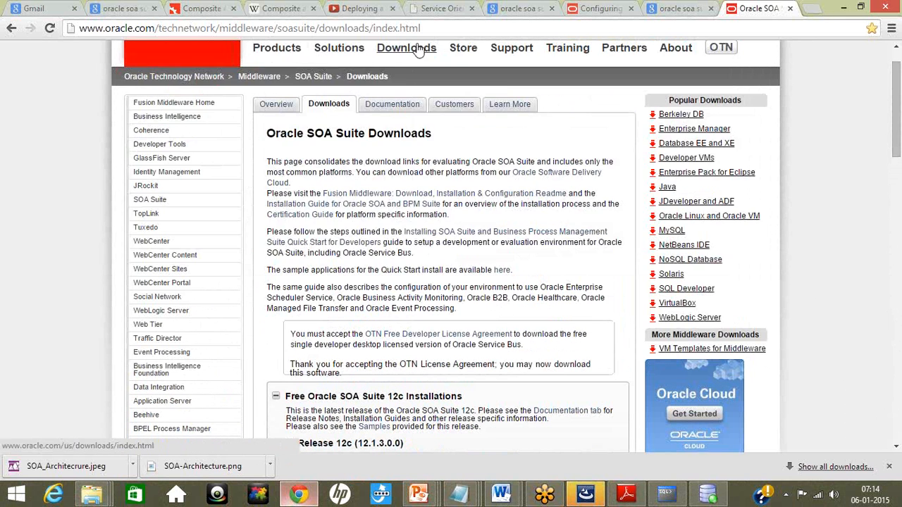
{"action": "mouse_move", "coordinate": [412, 50]}
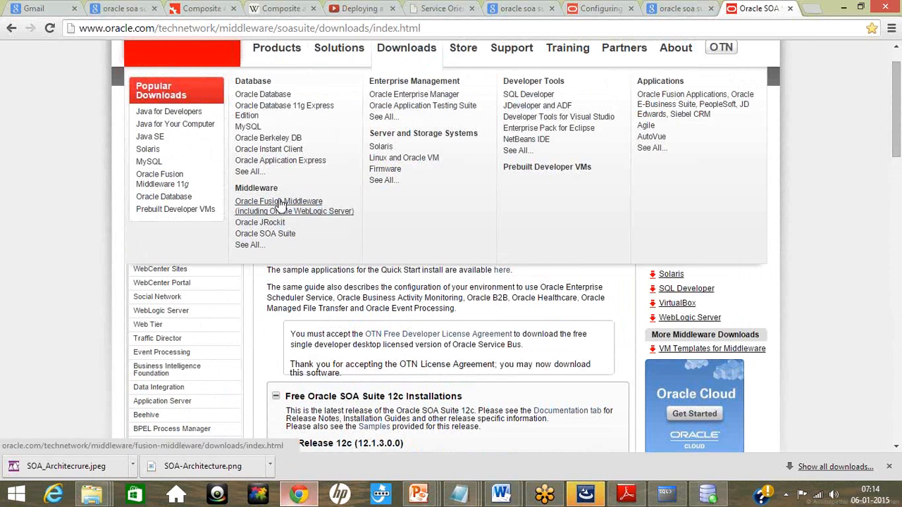
{"action": "left_click", "coordinate": [283, 204]}
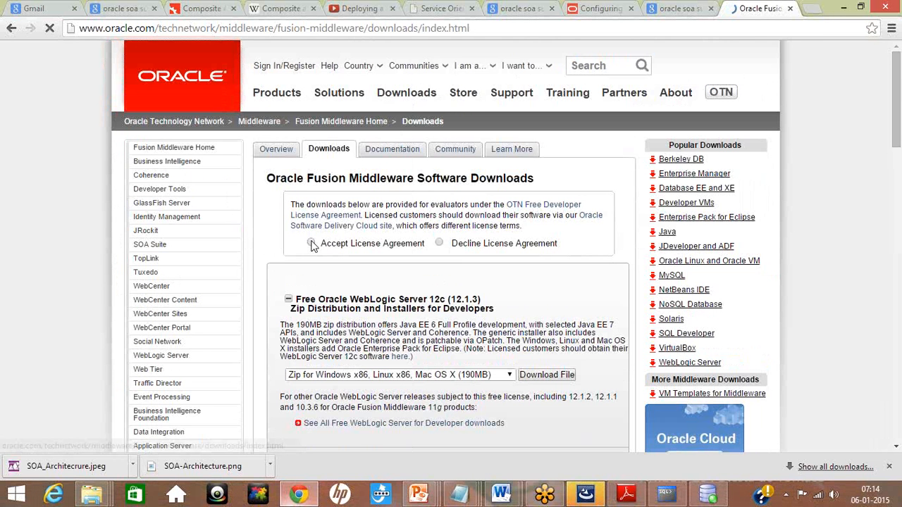
Step: Accept the license agreement, go to the page with all Oracle WebLogic Server downloads, and accept the OTN license there too
{"action": "left_click", "coordinate": [311, 242]}
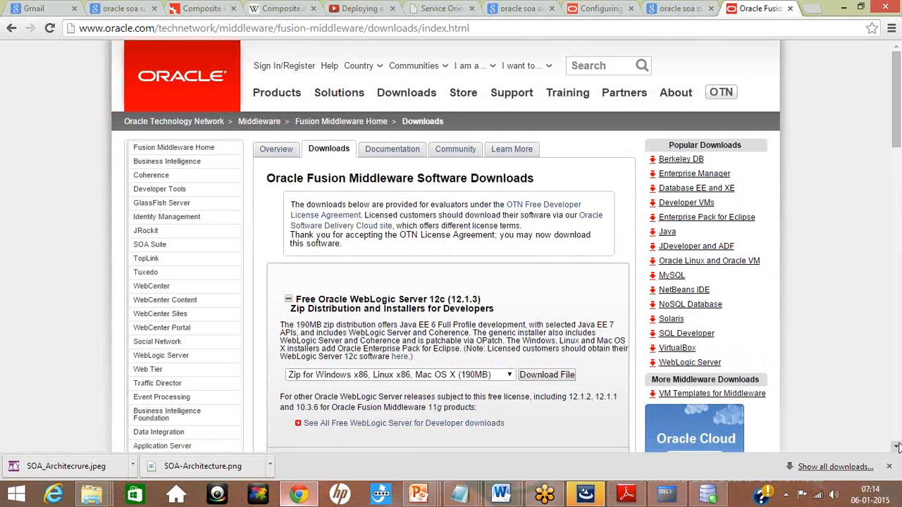
{"action": "left_click_drag", "start_coordinate": [897, 447], "coordinate": [896, 447]}
{"action": "scroll", "coordinate": [540, 359], "scroll_direction": "down", "scroll_amount": 2}
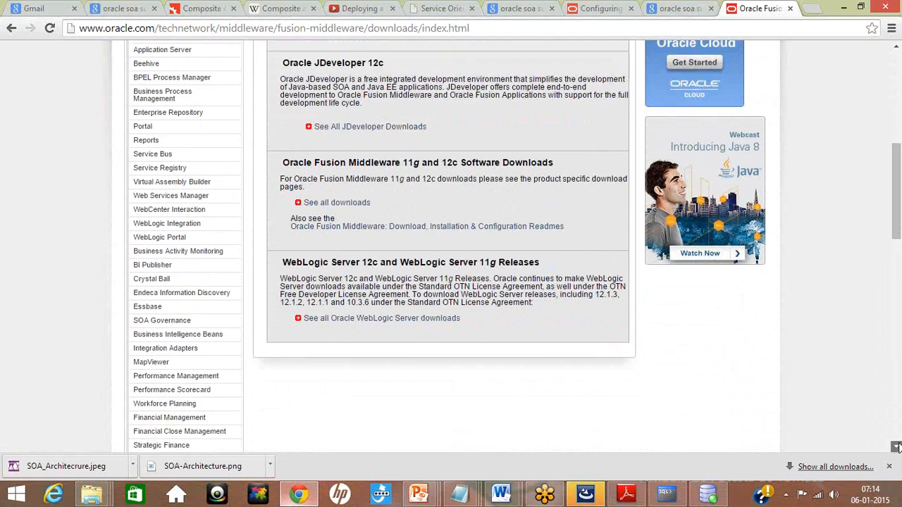
{"action": "left_click", "coordinate": [313, 322]}
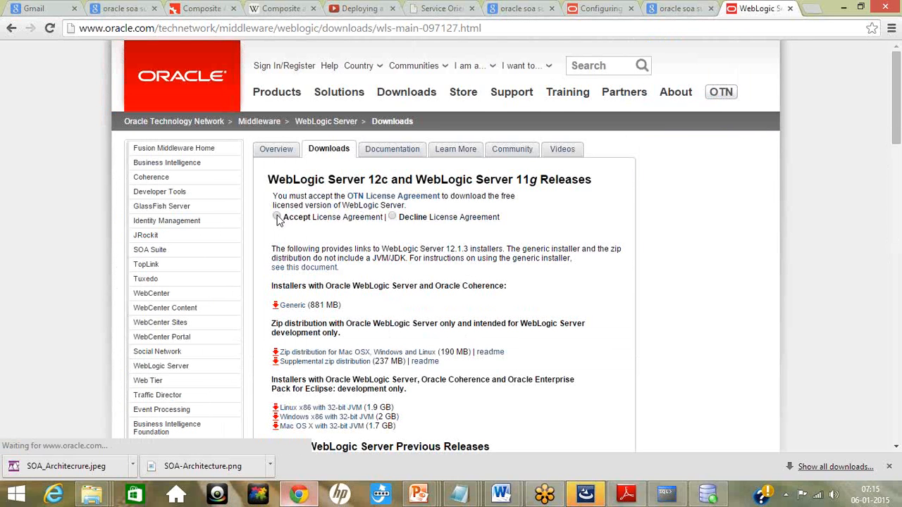
{"action": "left_click", "coordinate": [276, 216]}
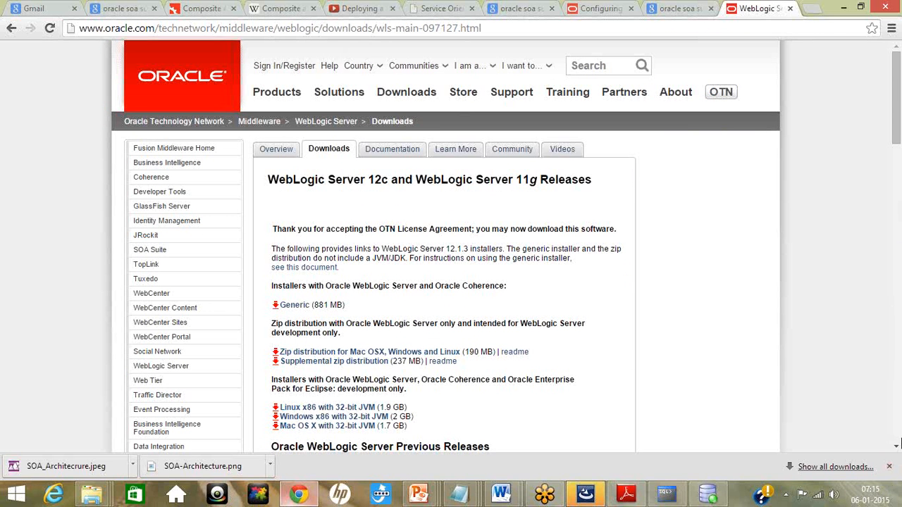
Step: Expand the Oracle WebLogic Server 10.3.6 files and review the Coherence + OEPE and Coherence package installers for 11gR1
{"action": "left_click", "coordinate": [897, 450]}
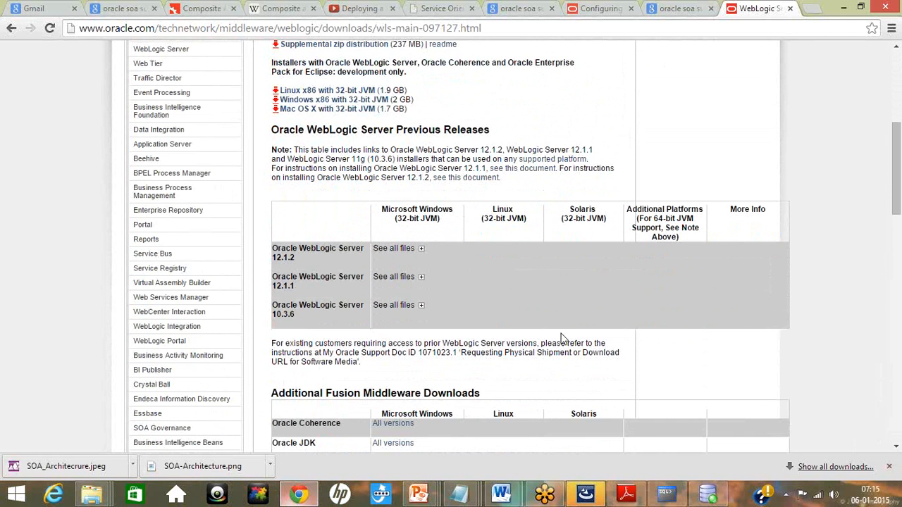
{"action": "left_click", "coordinate": [420, 305]}
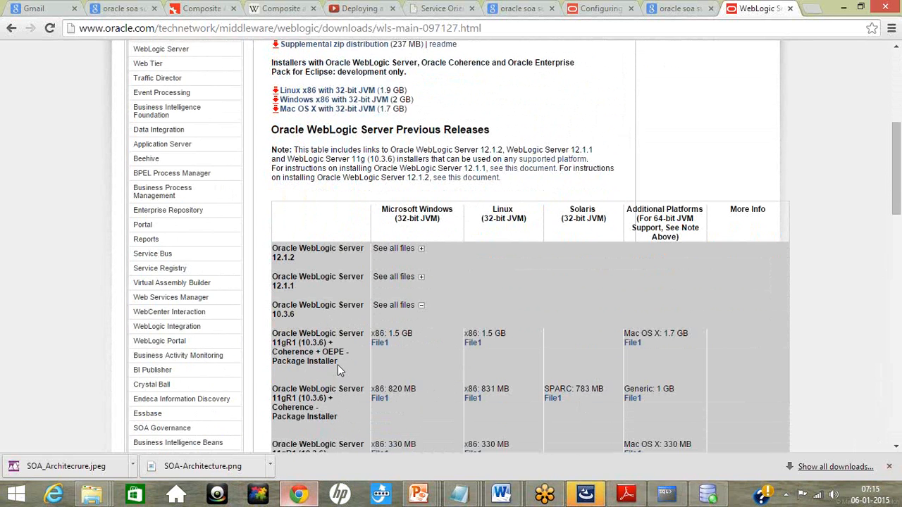
{"action": "left_click_drag", "start_coordinate": [323, 350], "coordinate": [267, 332]}
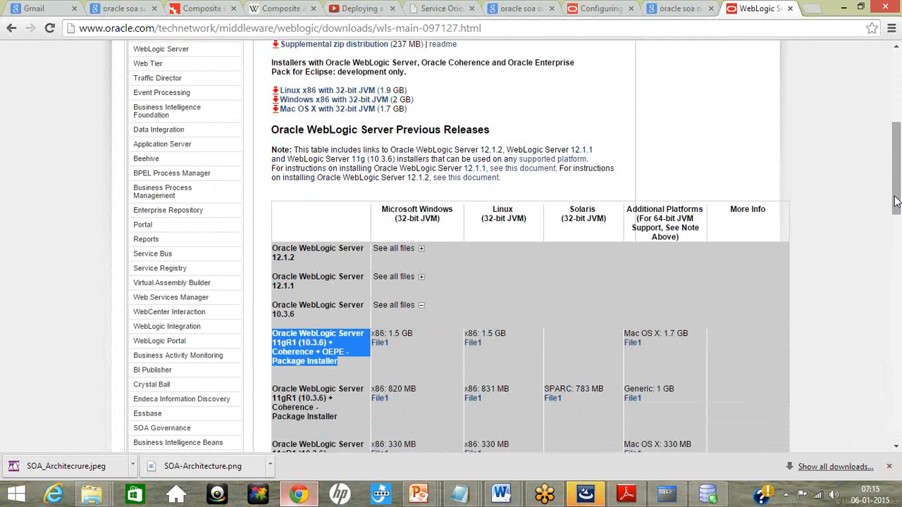
{"action": "left_click_drag", "start_coordinate": [896, 201], "coordinate": [899, 248]}
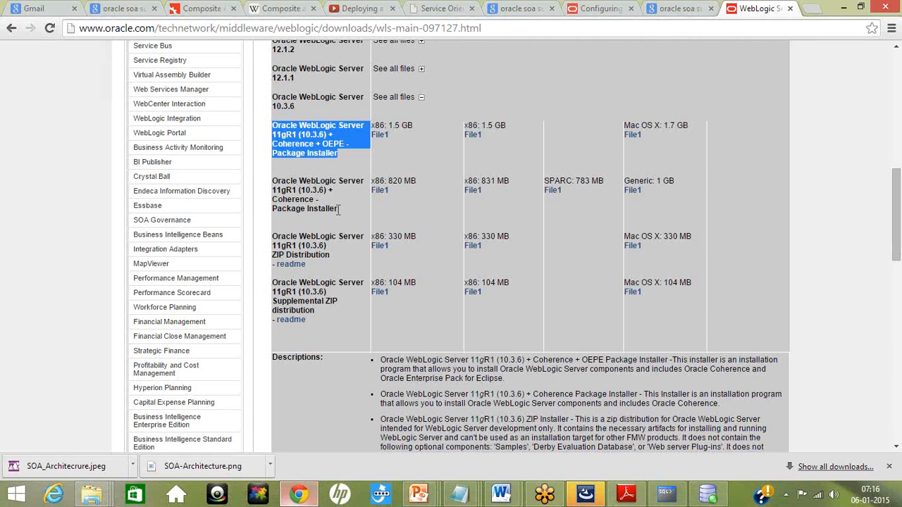
{"action": "left_click_drag", "start_coordinate": [338, 209], "coordinate": [272, 182]}
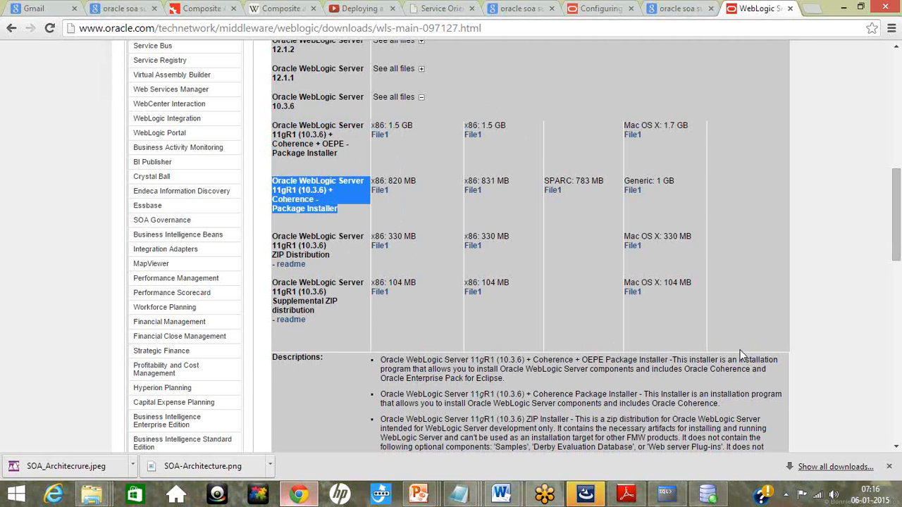
{"action": "scroll", "coordinate": [897, 253], "scroll_direction": "up", "scroll_amount": 3}
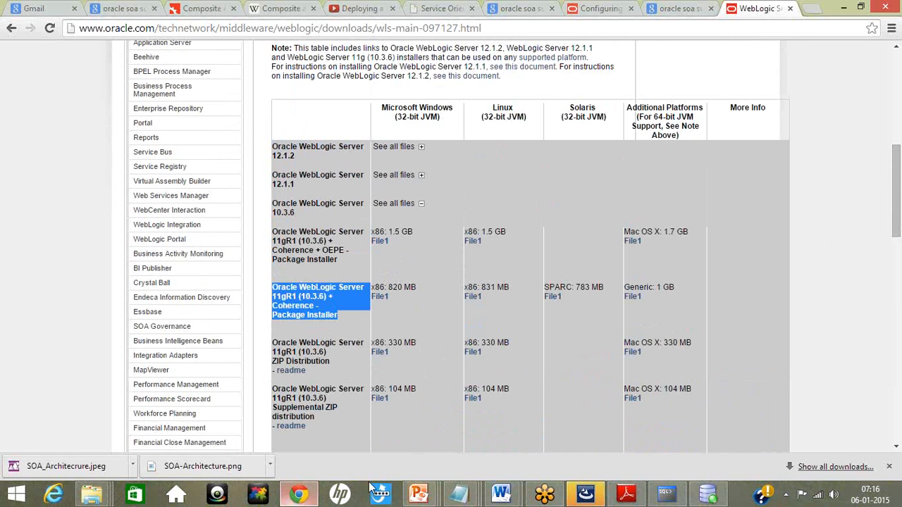
Step: Switch to File Explorer, launch the wls1035_win32 installer from the software\Weblogic folder, and proceed past its Welcome page
{"action": "left_click", "coordinate": [93, 499]}
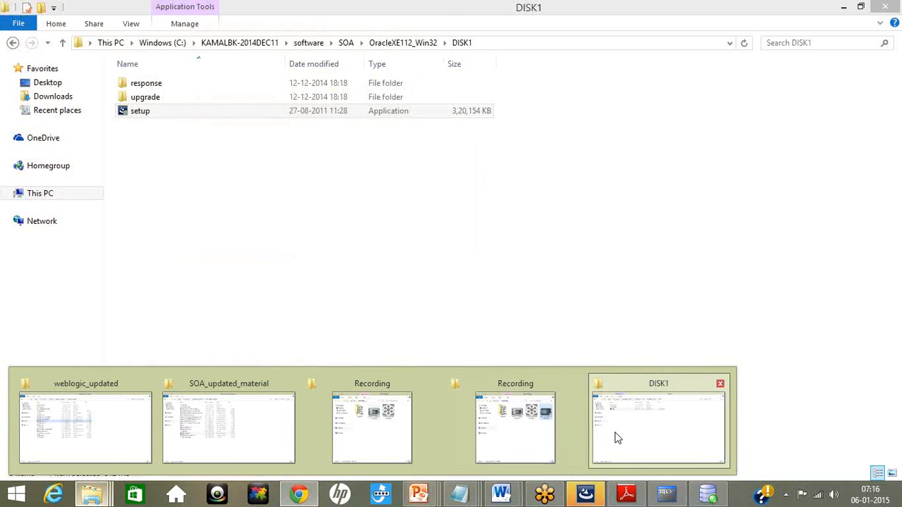
{"action": "left_click", "coordinate": [615, 436]}
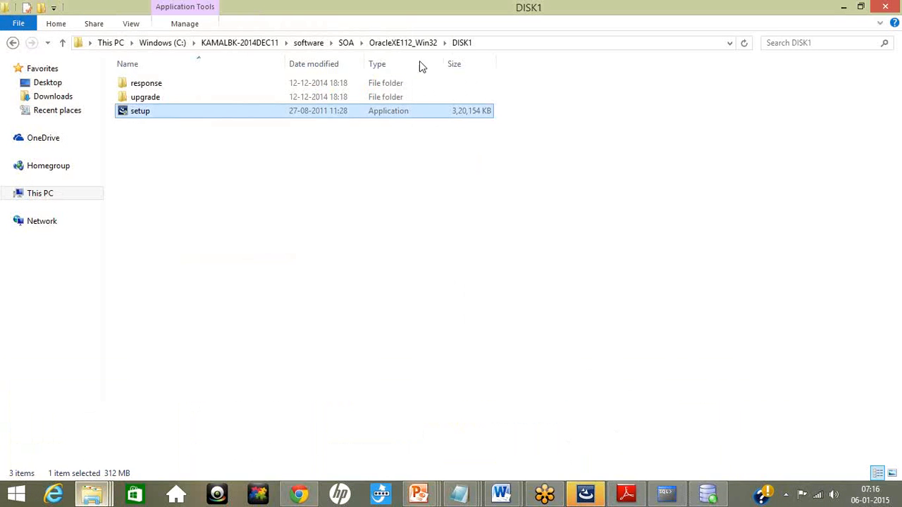
{"action": "left_click", "coordinate": [347, 43]}
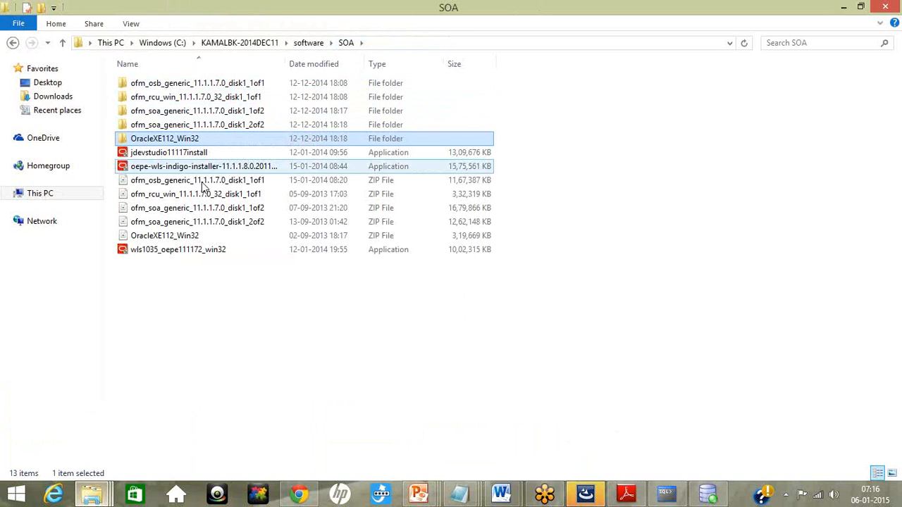
{"action": "left_click", "coordinate": [305, 44]}
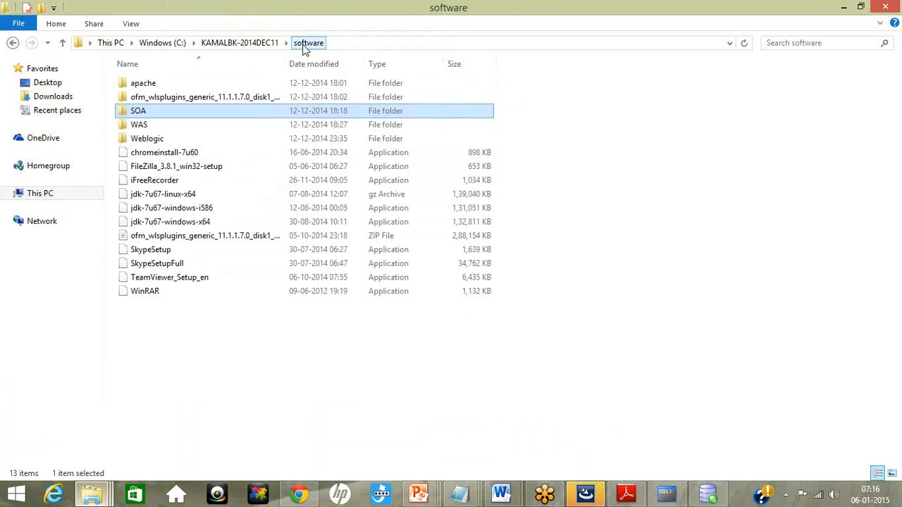
{"action": "double_click", "coordinate": [182, 138]}
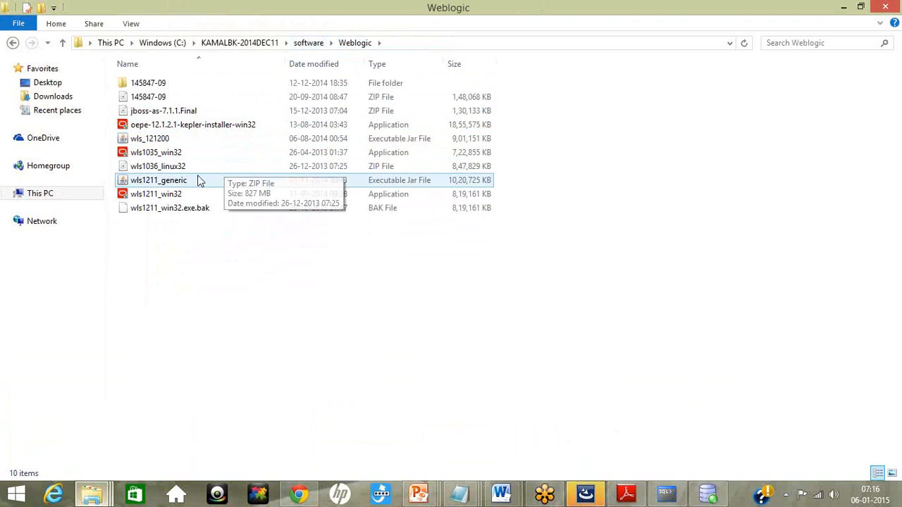
{"action": "double_click", "coordinate": [193, 154]}
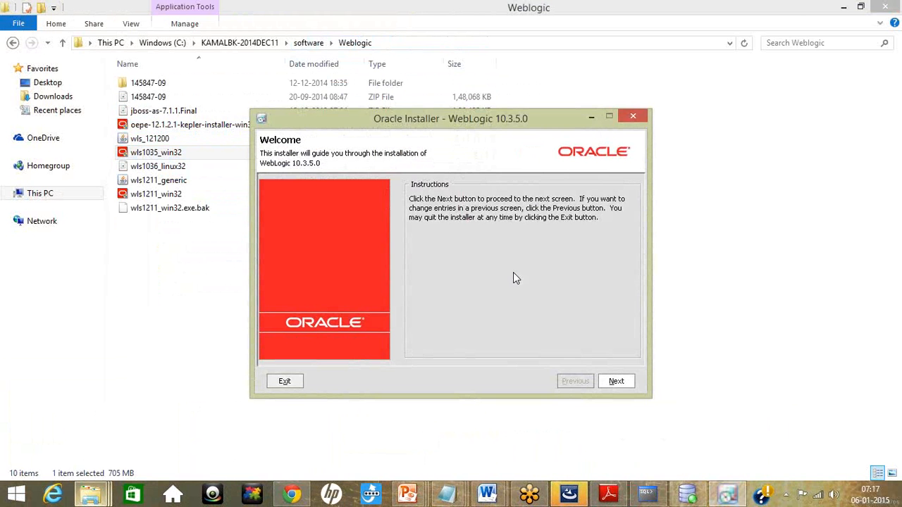
{"action": "left_click", "coordinate": [617, 381]}
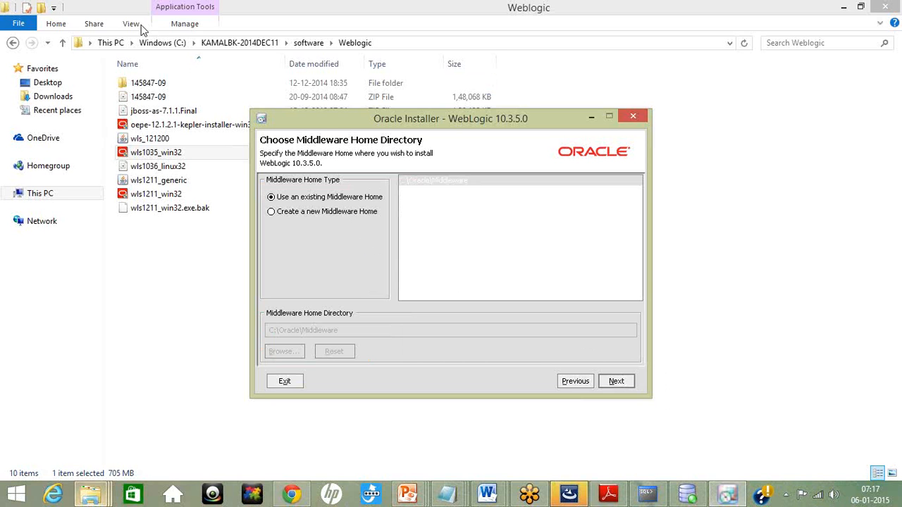
Step: Check the C:\Oracle folder for an existing Middleware home, then return to the WebLogic installer
{"action": "left_click", "coordinate": [160, 45]}
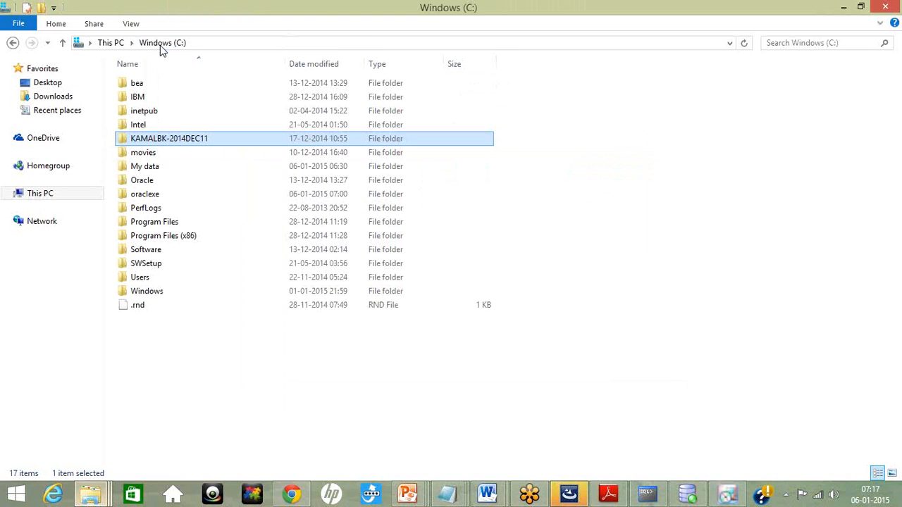
{"action": "double_click", "coordinate": [159, 181]}
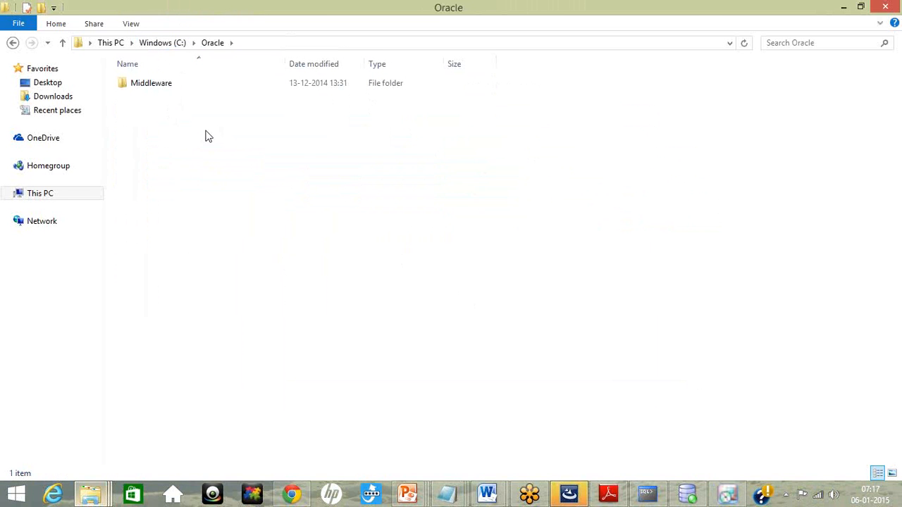
{"action": "left_click", "coordinate": [843, 9]}
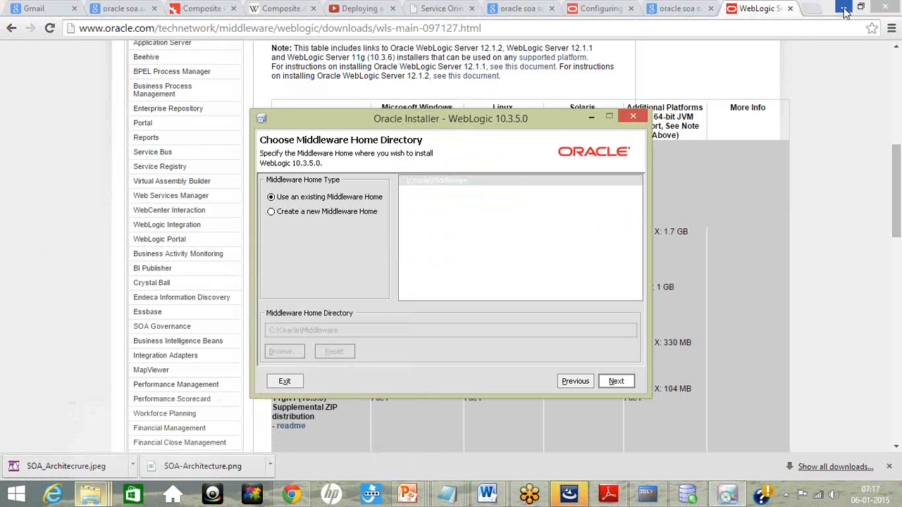
Step: Create a new Middleware home in the directory C:\Oracle\Middleware_11g and continue the installation
{"action": "left_click", "coordinate": [271, 214]}
{"action": "left_click", "coordinate": [338, 331]}
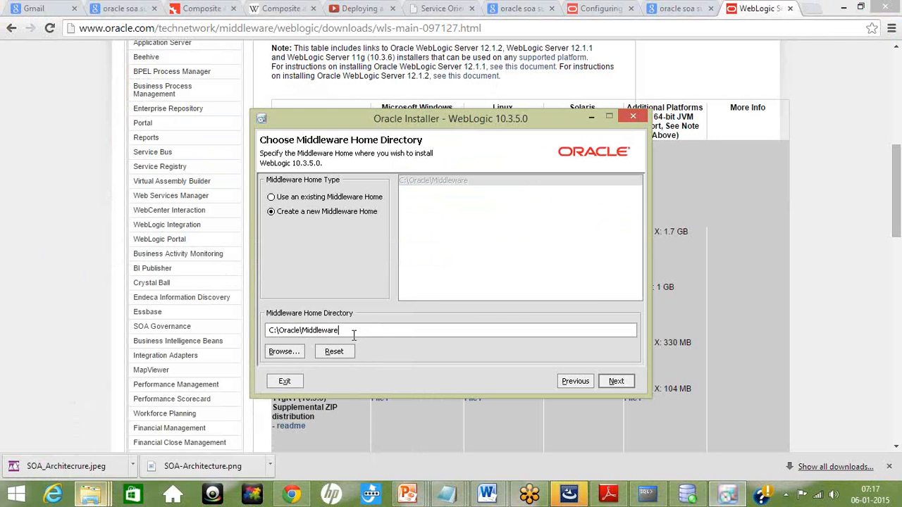
{"action": "type", "text": "_11g"}
{"action": "left_click", "coordinate": [620, 382]}
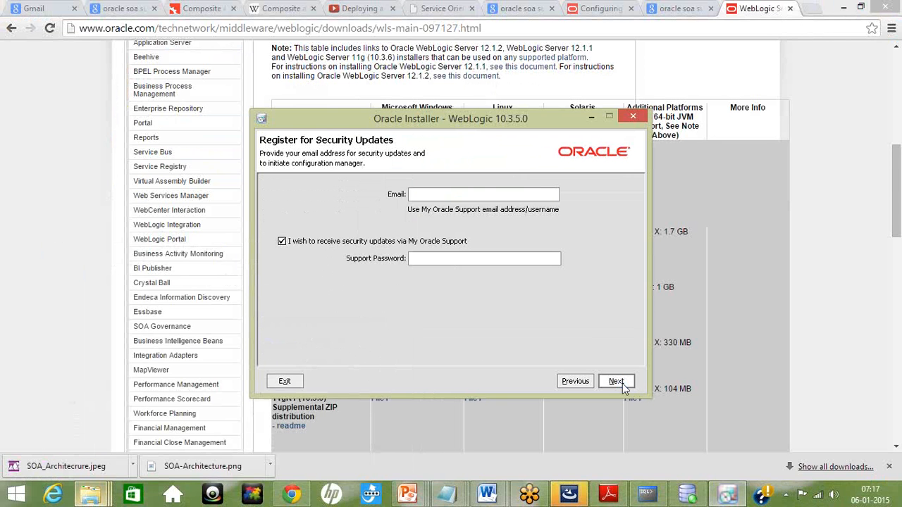
Step: Decline security updates via My Oracle Support, bypassing the configuration manager, and proceed with the Custom install type
{"action": "left_click", "coordinate": [283, 241]}
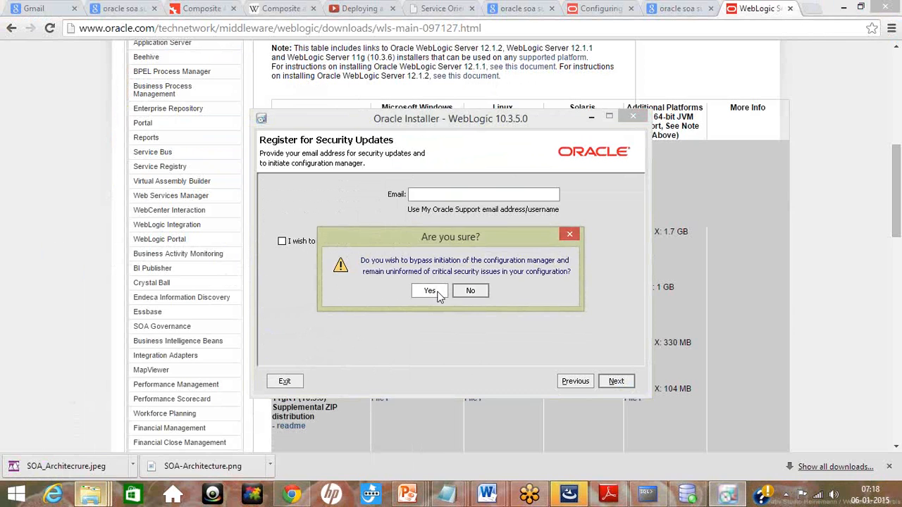
{"action": "left_click", "coordinate": [431, 294]}
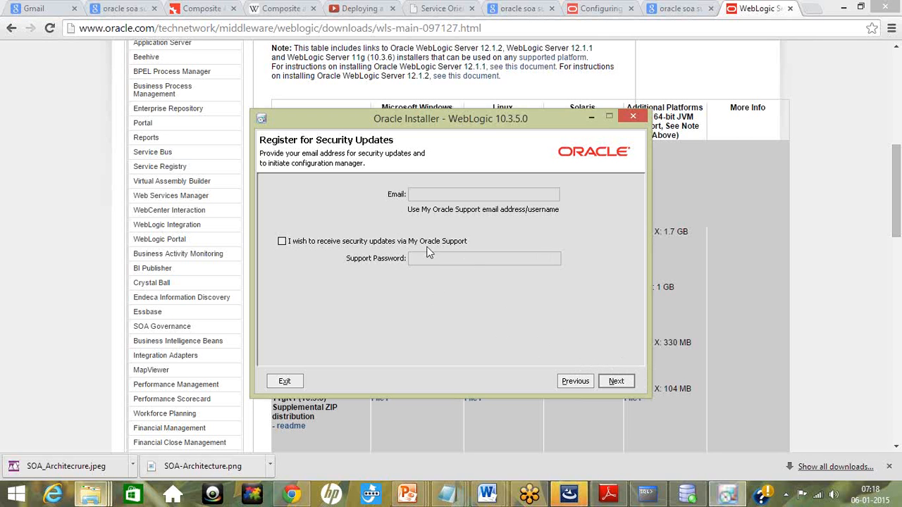
{"action": "left_click", "coordinate": [616, 382]}
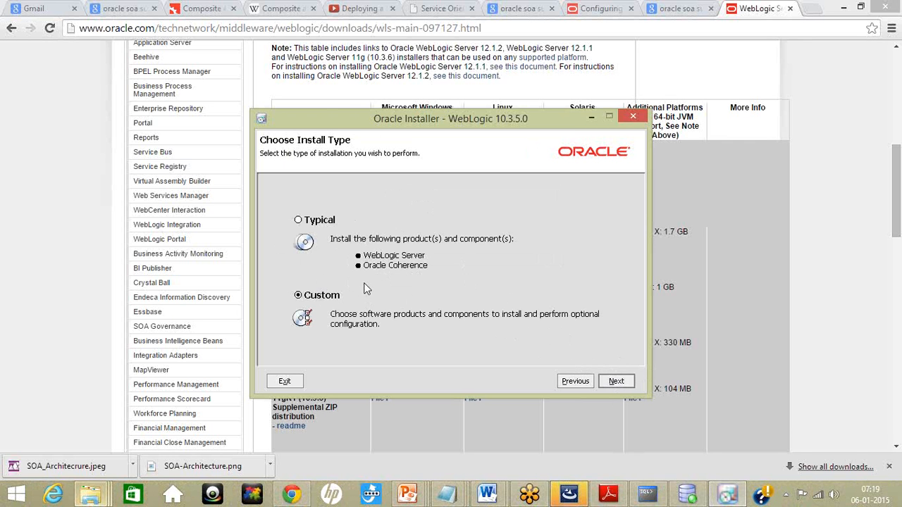
{"action": "left_click", "coordinate": [617, 381]}
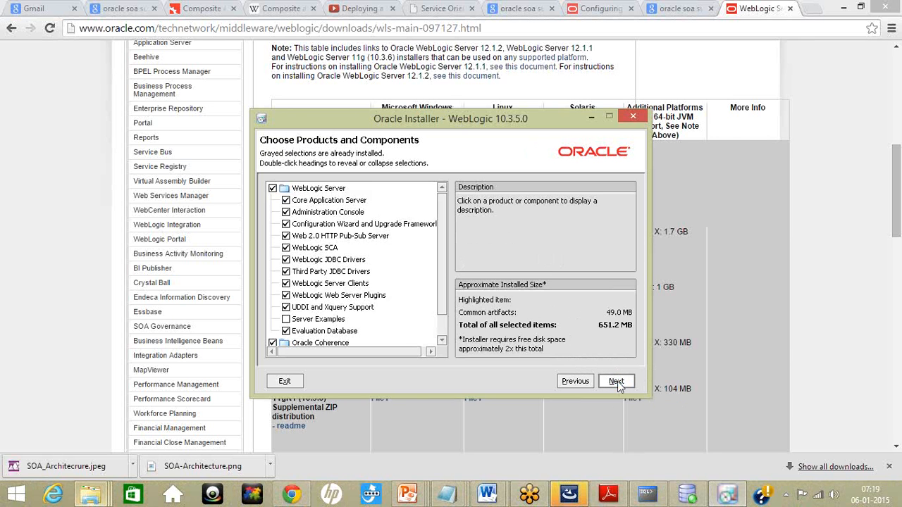
Step: Review the descriptions of the WebLogic Server components, from Web 2.0 HTTP Pub-Sub Server through UDDI and Xquery Support
{"action": "mouse_move", "coordinate": [440, 257]}
{"action": "left_mouse_down"}
{"action": "mouse_move", "coordinate": [440, 294]}
{"action": "mouse_move", "coordinate": [443, 240]}
{"action": "left_mouse_up"}
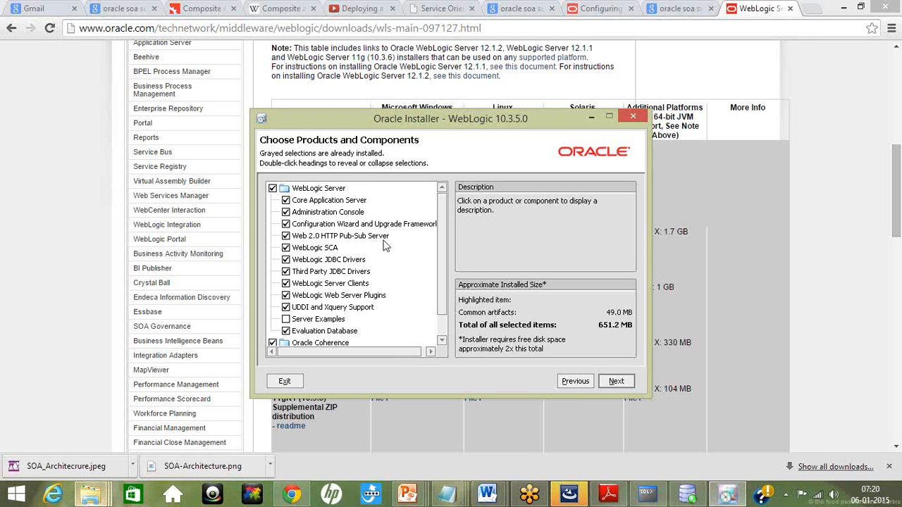
{"action": "left_click", "coordinate": [384, 240]}
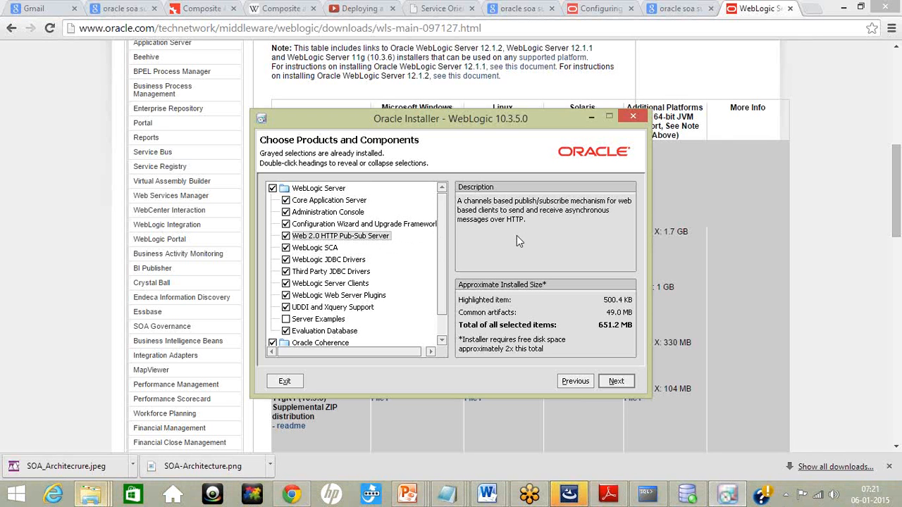
{"action": "left_click", "coordinate": [328, 248]}
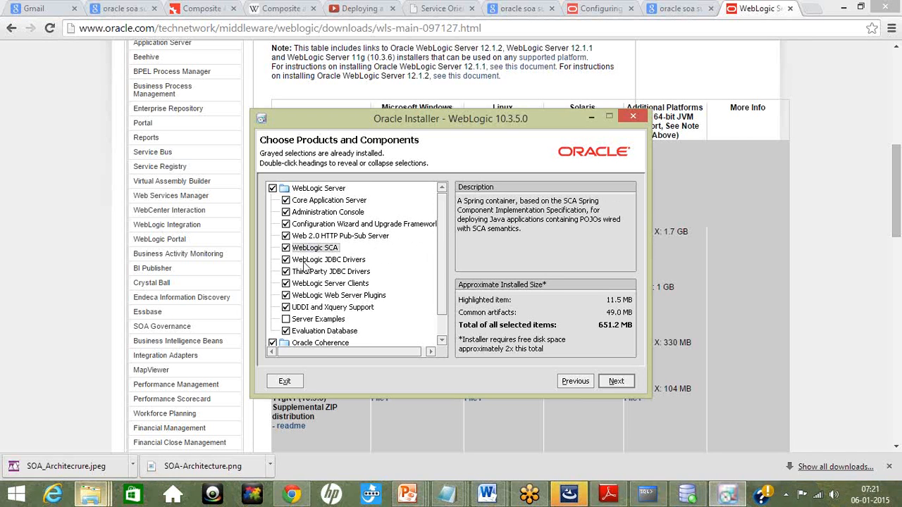
{"action": "left_click", "coordinate": [348, 271]}
{"action": "left_click", "coordinate": [348, 260]}
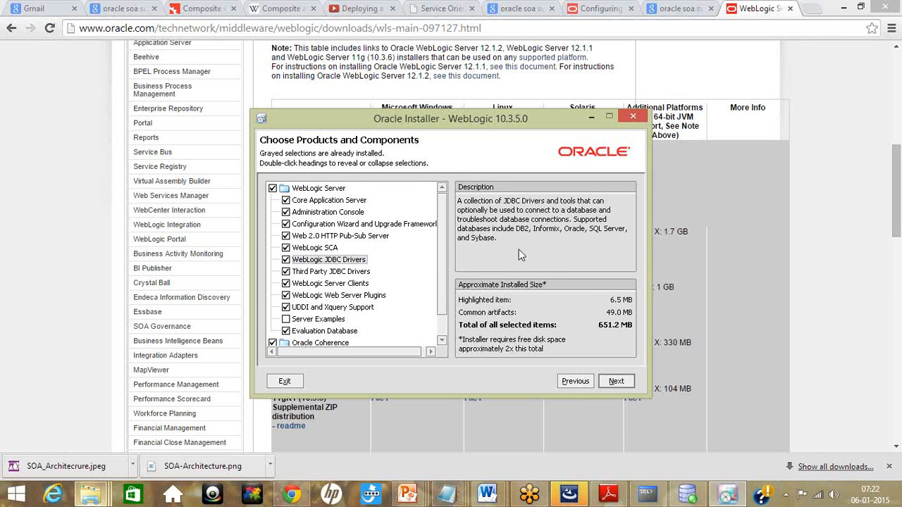
{"action": "left_click", "coordinate": [349, 275]}
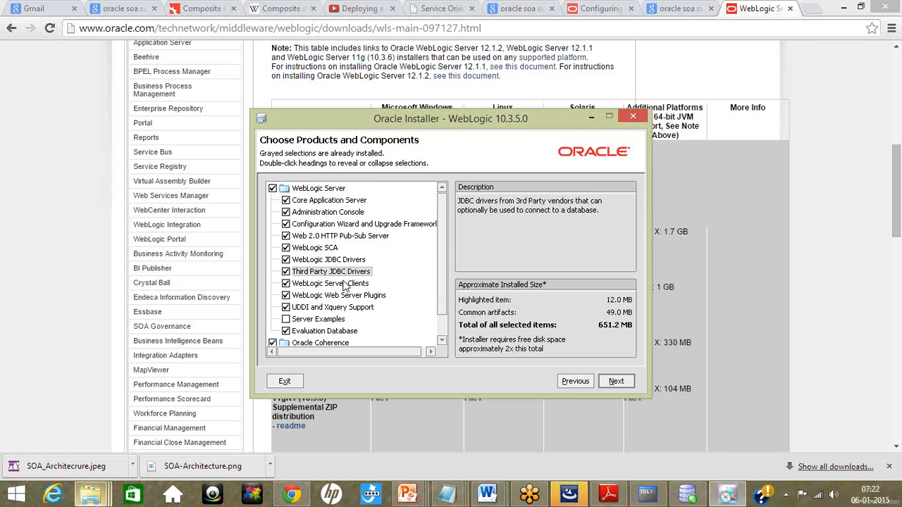
{"action": "left_click", "coordinate": [344, 283]}
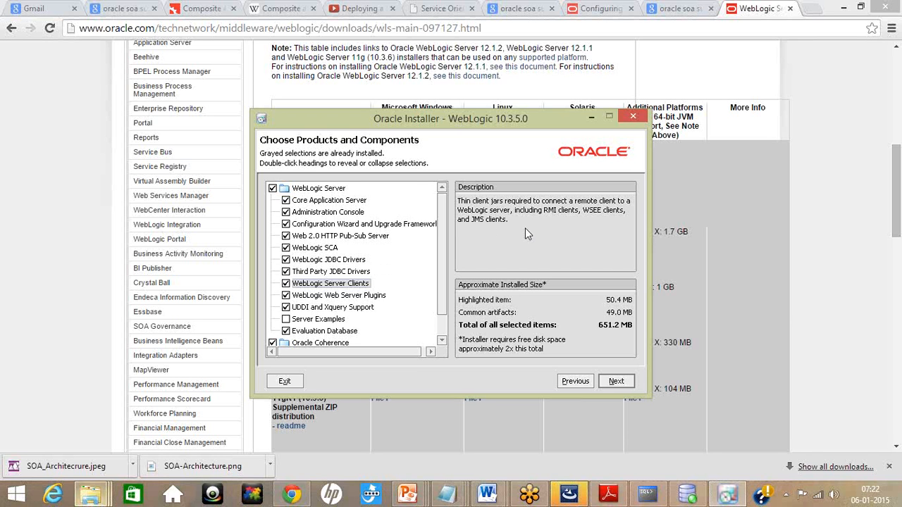
{"action": "left_click", "coordinate": [356, 298]}
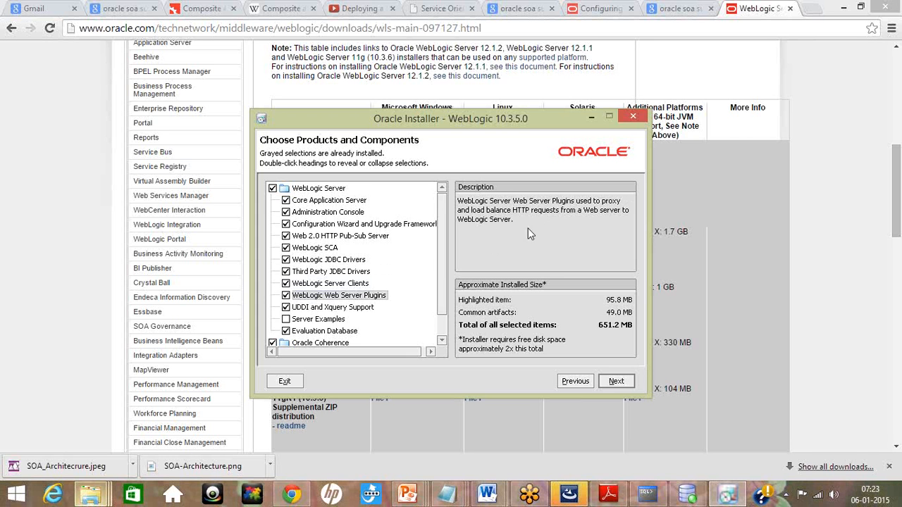
{"action": "left_click", "coordinate": [327, 310]}
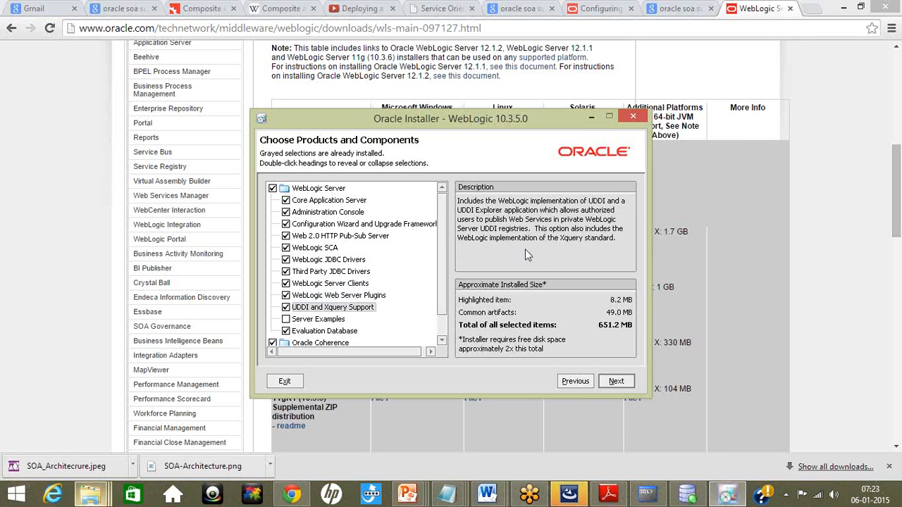
Step: Review the Evaluation Database and Oracle Coherence component descriptions, then continue with the default component selection
{"action": "left_click", "coordinate": [336, 334]}
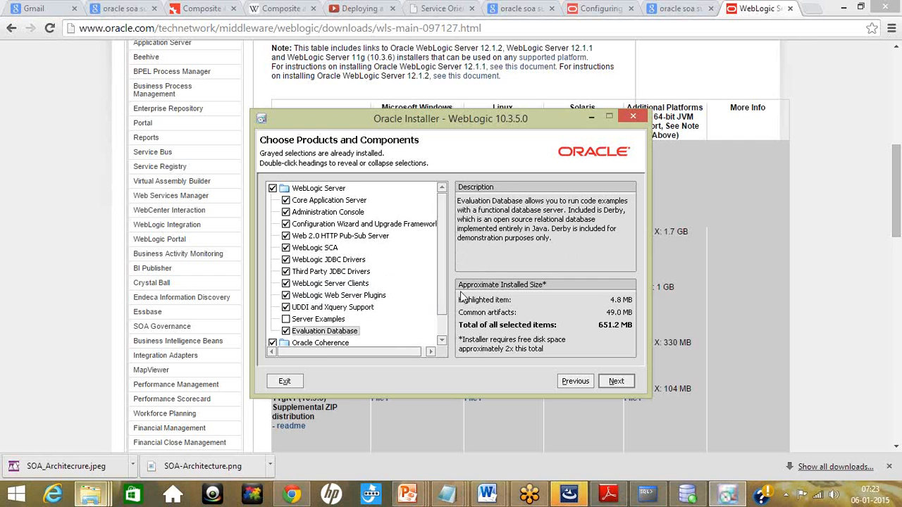
{"action": "left_click_drag", "start_coordinate": [443, 294], "coordinate": [448, 339]}
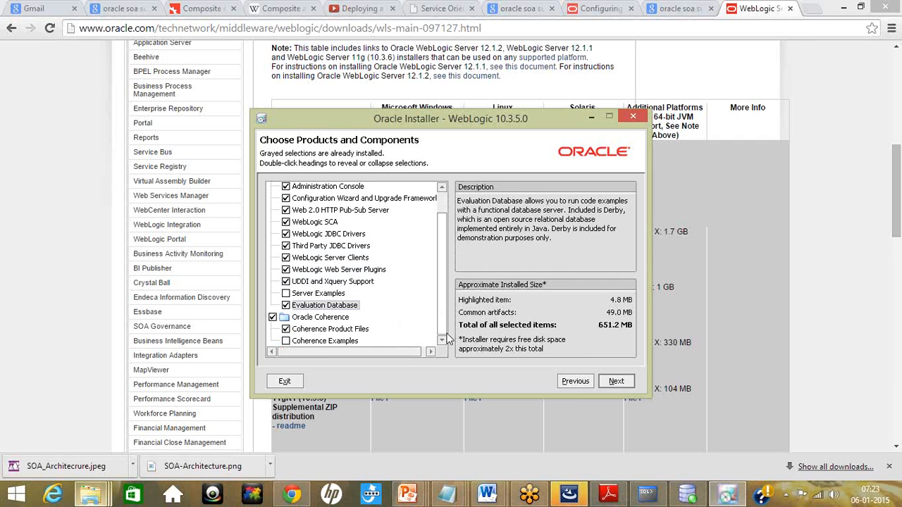
{"action": "left_click", "coordinate": [310, 317]}
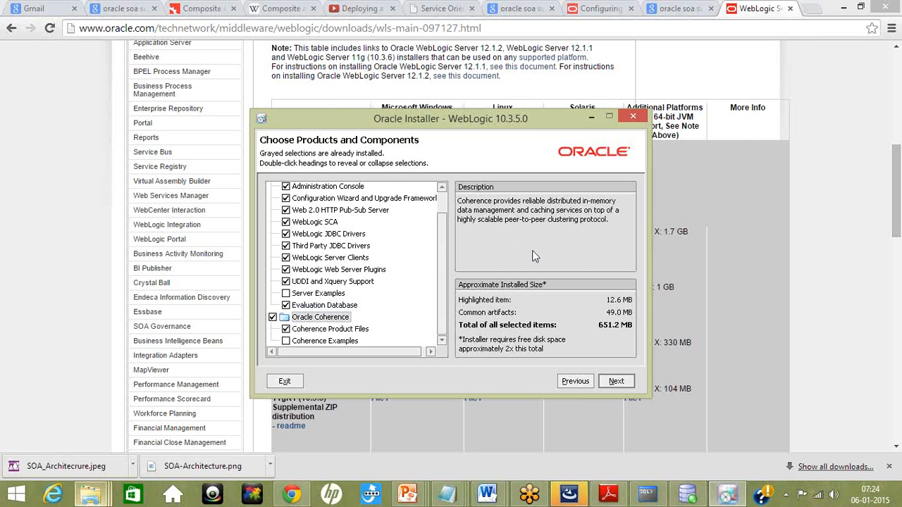
{"action": "left_click", "coordinate": [626, 386]}
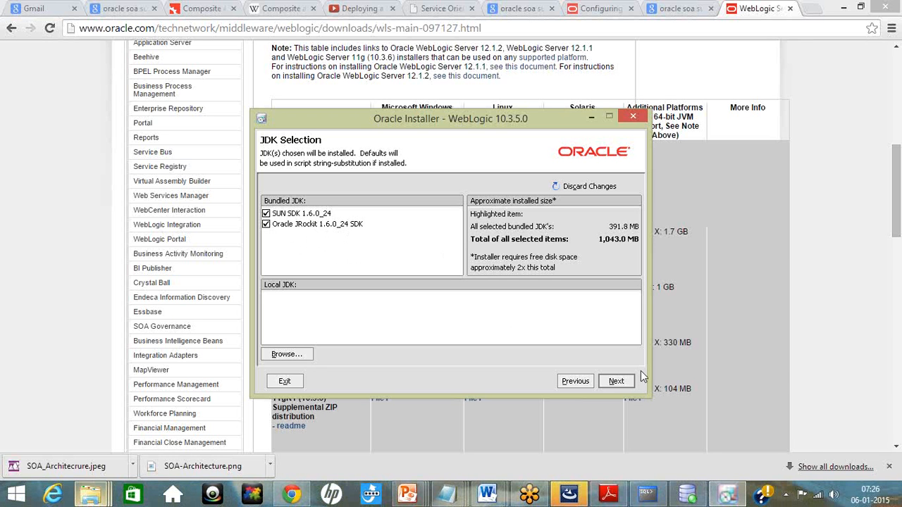
Step: Keep both bundled JDKs and accept the default WebLogic Server and Oracle Coherence directories, wlserver_10.3 and coherence_3.6
{"action": "left_click", "coordinate": [617, 384]}
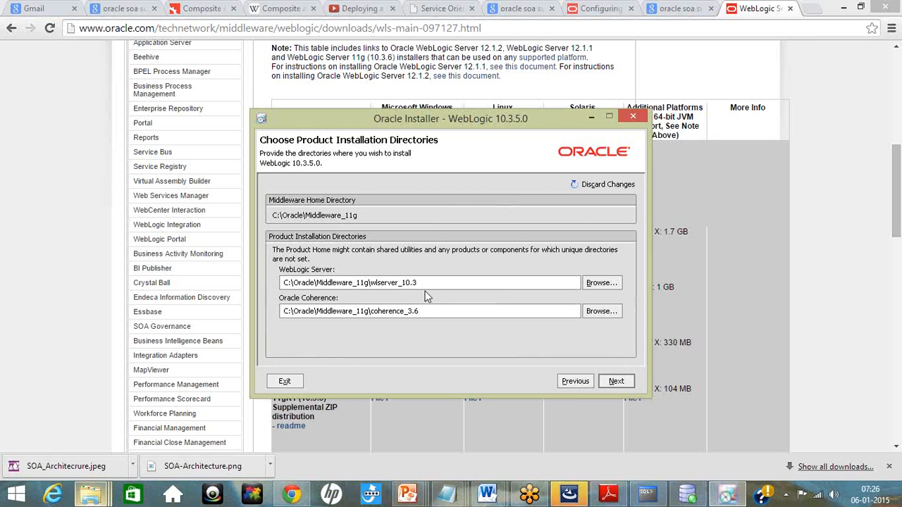
{"action": "left_click", "coordinate": [428, 288]}
{"action": "left_click", "coordinate": [431, 288]}
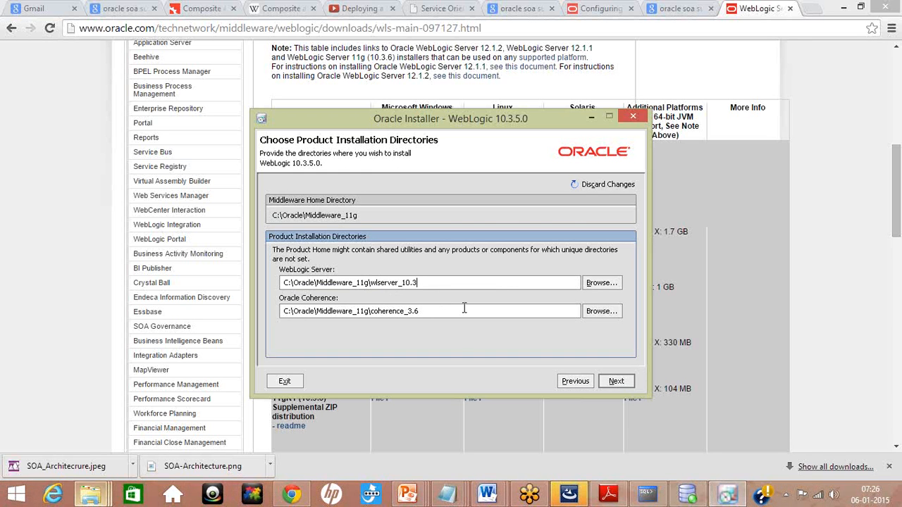
{"action": "left_click", "coordinate": [616, 381]}
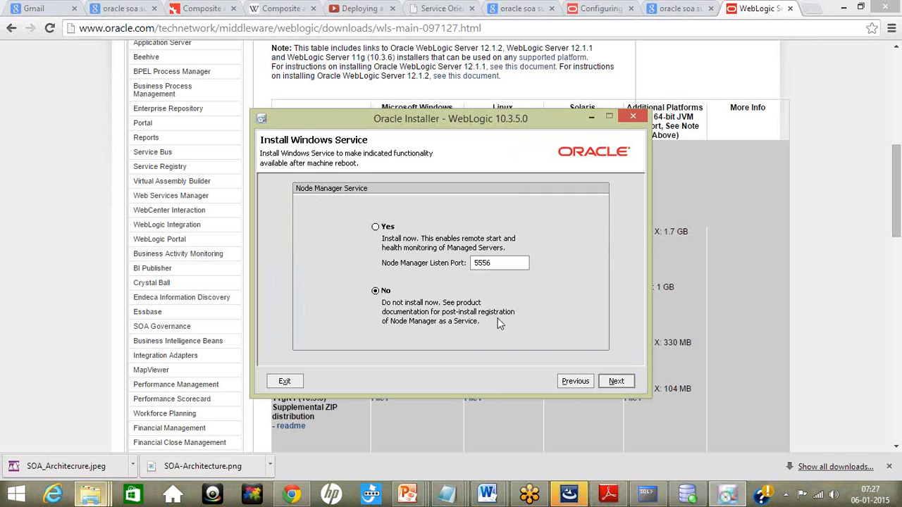
Step: Skip installing the Node Manager service and keep the "All Users" Start Menu folder for the Oracle shortcuts
{"action": "left_click", "coordinate": [615, 385]}
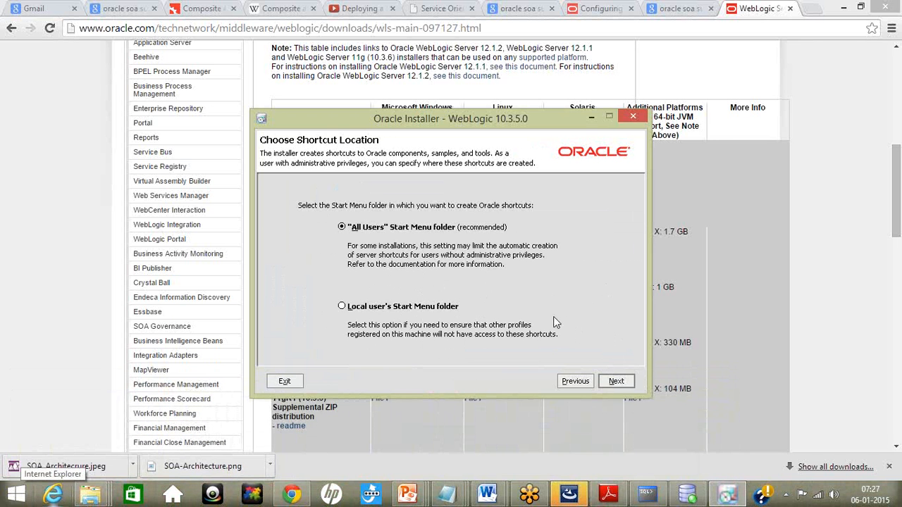
{"action": "left_click", "coordinate": [614, 384]}
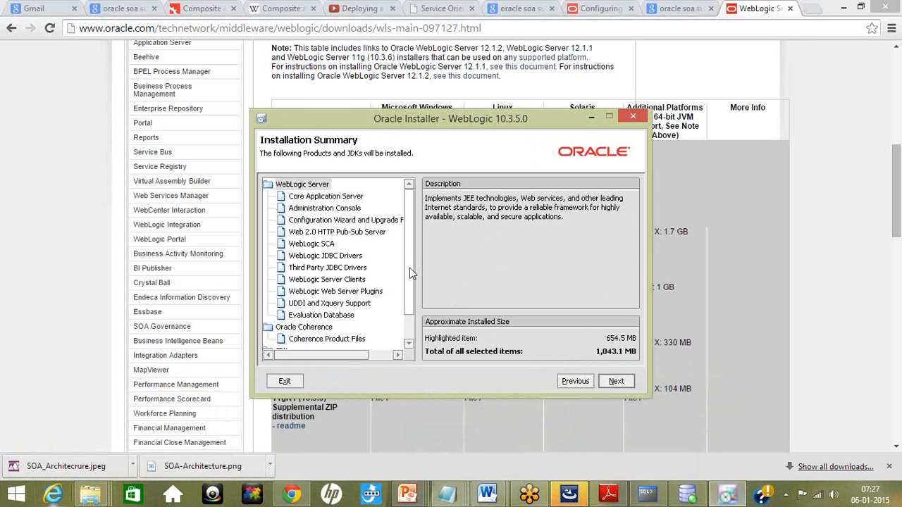
Step: Review the installation summary down to the JDKs and start the WebLogic installation
{"action": "left_click_drag", "start_coordinate": [410, 268], "coordinate": [410, 297]}
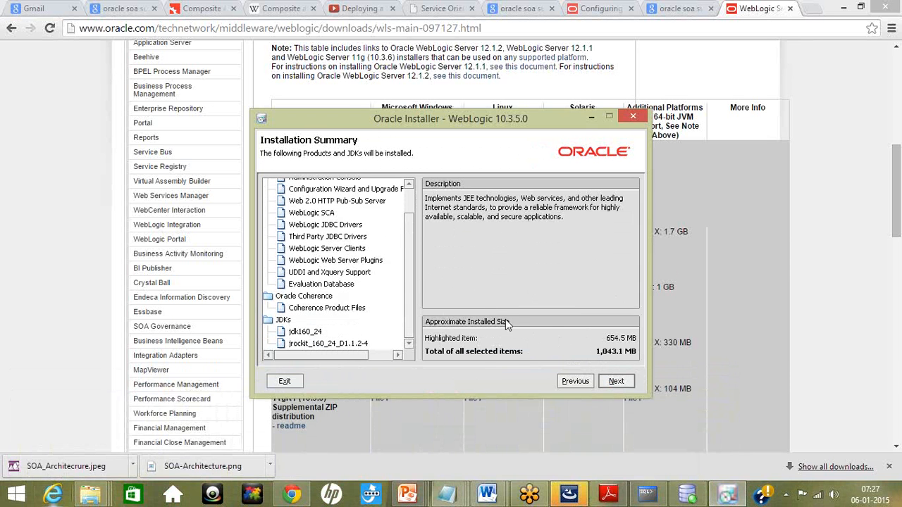
{"action": "left_click", "coordinate": [616, 381]}
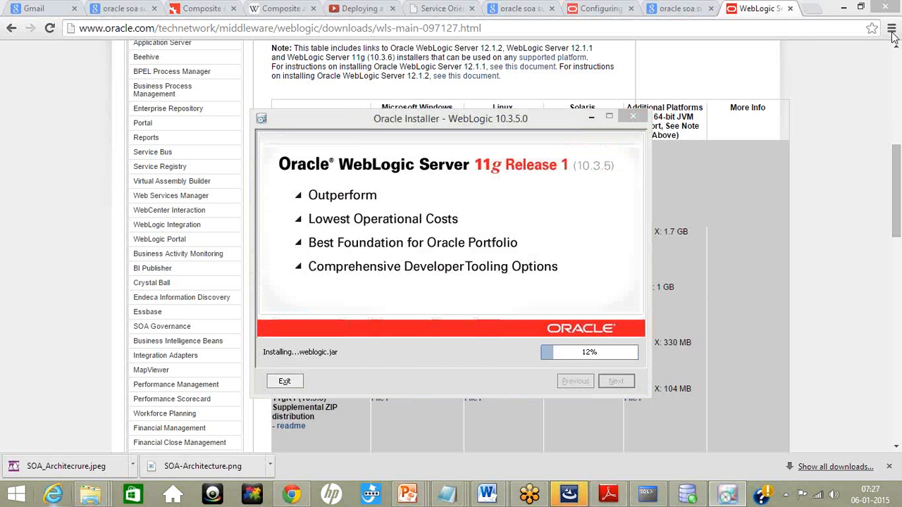
Step: Switch to the untitled Notepad notes and select the five installation items, from Oracle DB to Running your weblogic domain
{"action": "mouse_move", "coordinate": [446, 493]}
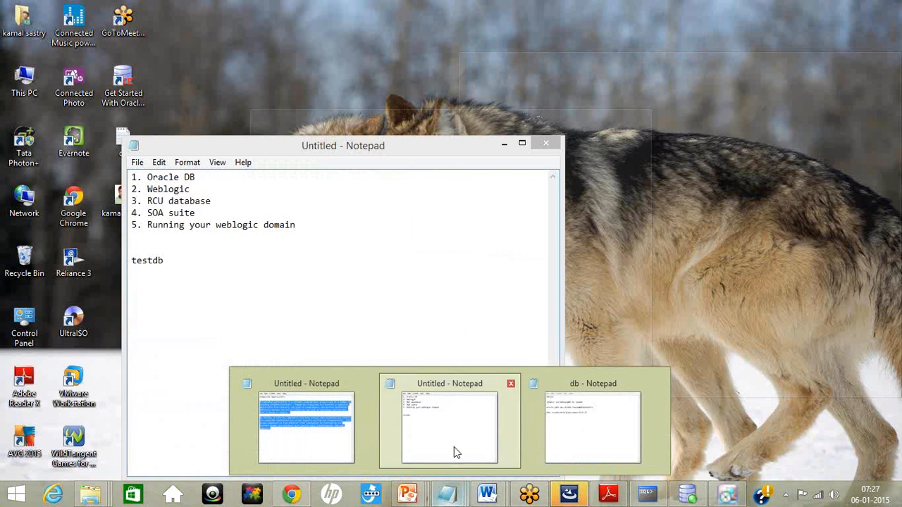
{"action": "left_click", "coordinate": [454, 446]}
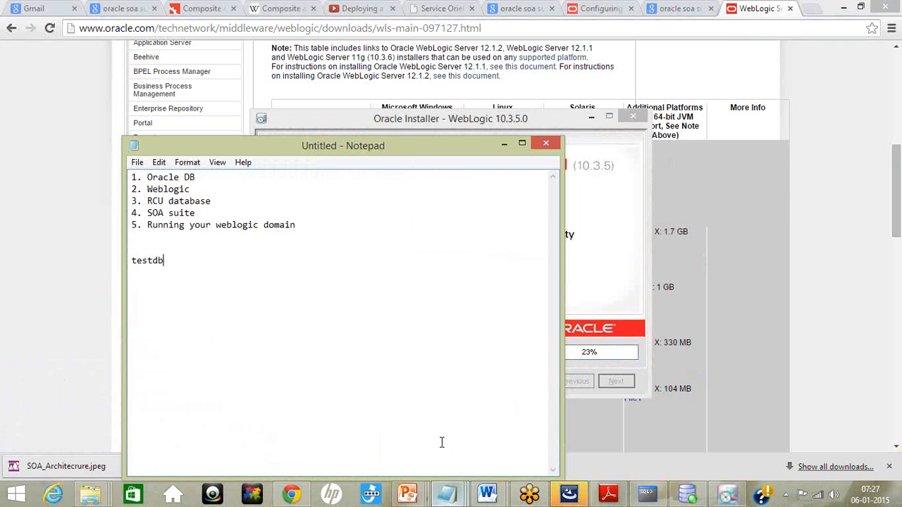
{"action": "left_click_drag", "start_coordinate": [298, 226], "coordinate": [132, 177]}
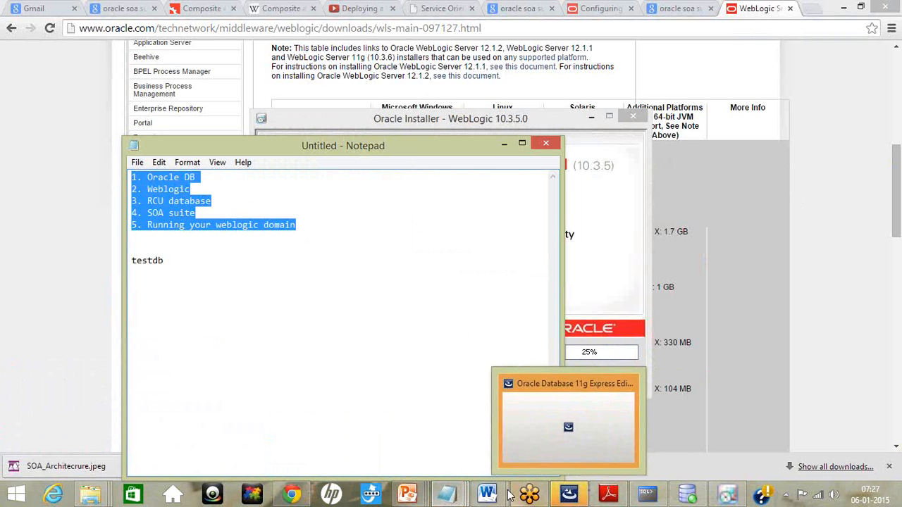
Step: Switch to the Service Oriented Architecture (SOA) presentation in PowerPoint and go past the SOA Architecture slide to the closing Thank you slide
{"action": "mouse_move", "coordinate": [419, 499]}
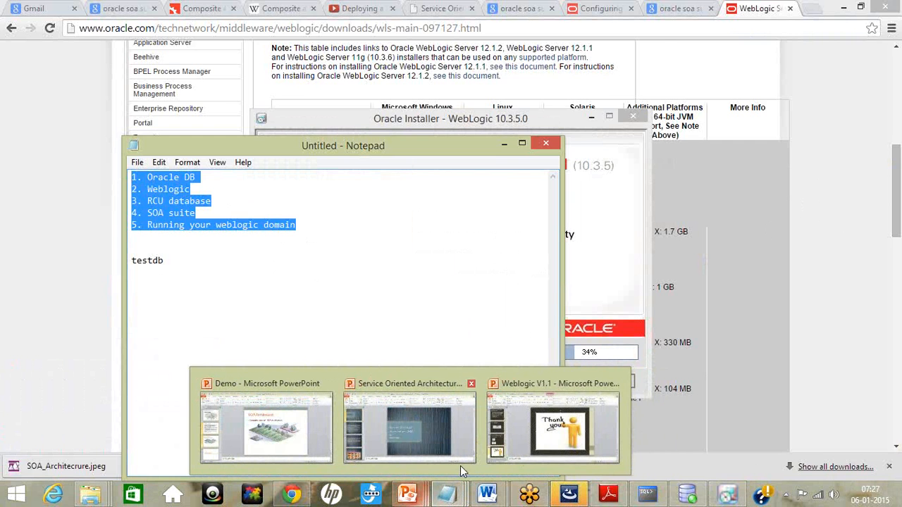
{"action": "mouse_move", "coordinate": [461, 465]}
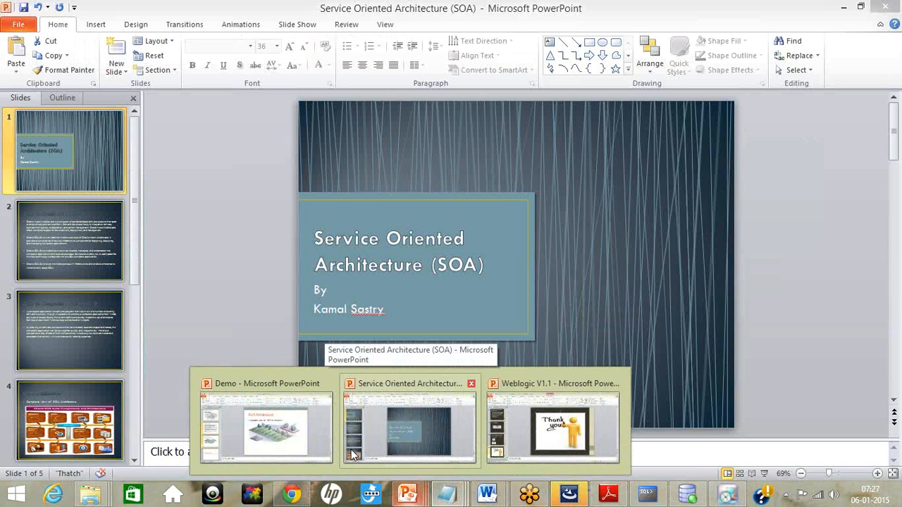
{"action": "left_click", "coordinate": [397, 430]}
{"action": "scroll", "coordinate": [148, 374], "scroll_direction": "down", "scroll_amount": 3}
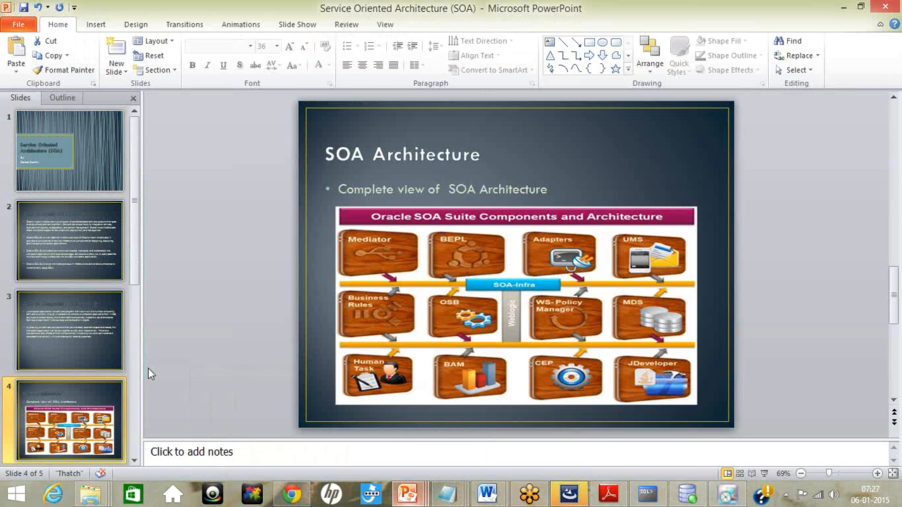
{"action": "left_click", "coordinate": [134, 462]}
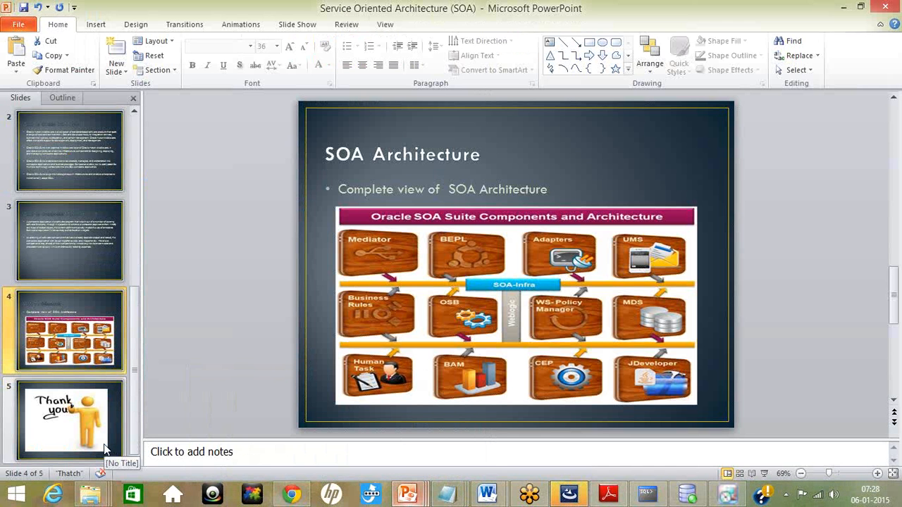
{"action": "left_click", "coordinate": [104, 449]}
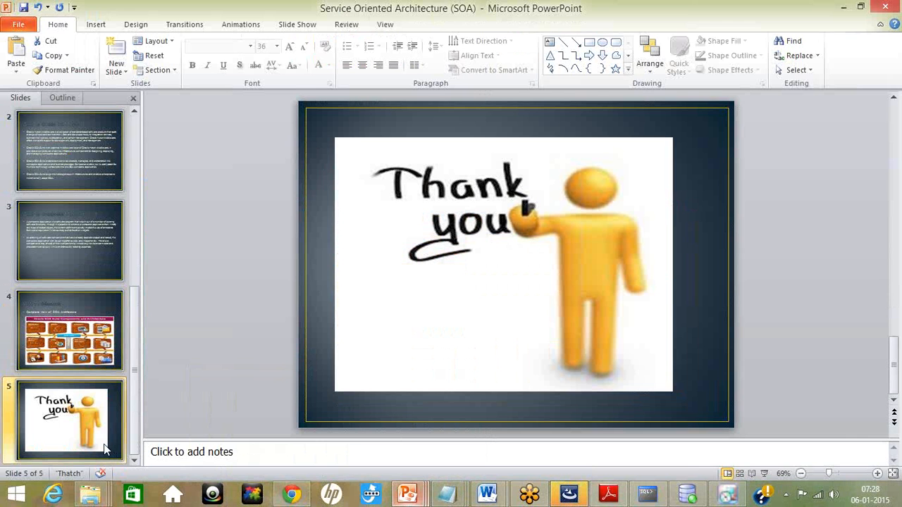